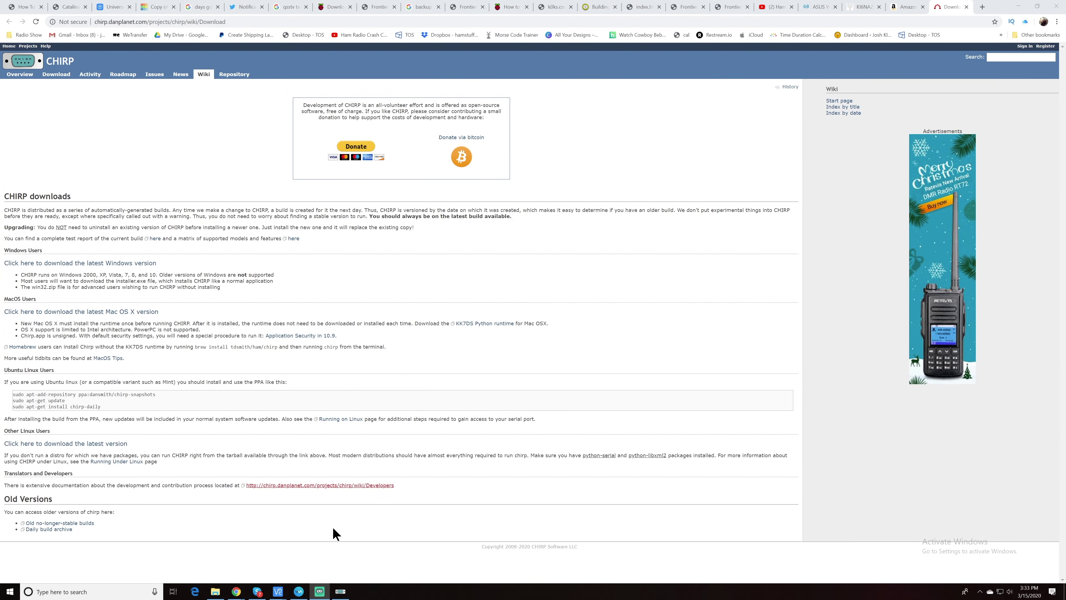
Switch to CHIRP, maximize it, and download the channel memories from the Baofeng UV-5R on port COM19.
click(341, 590)
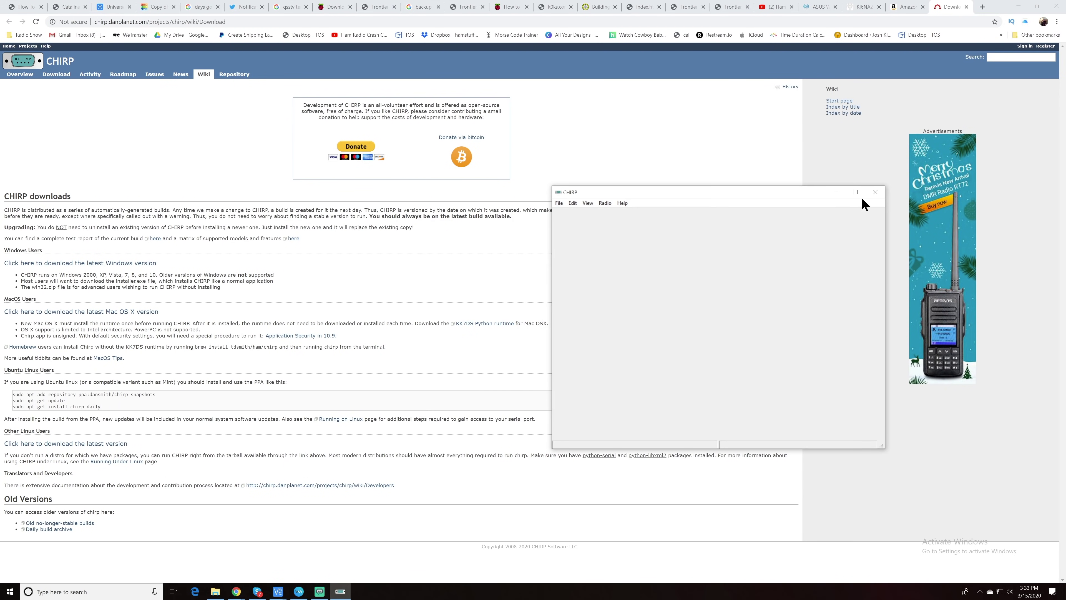
click(855, 192)
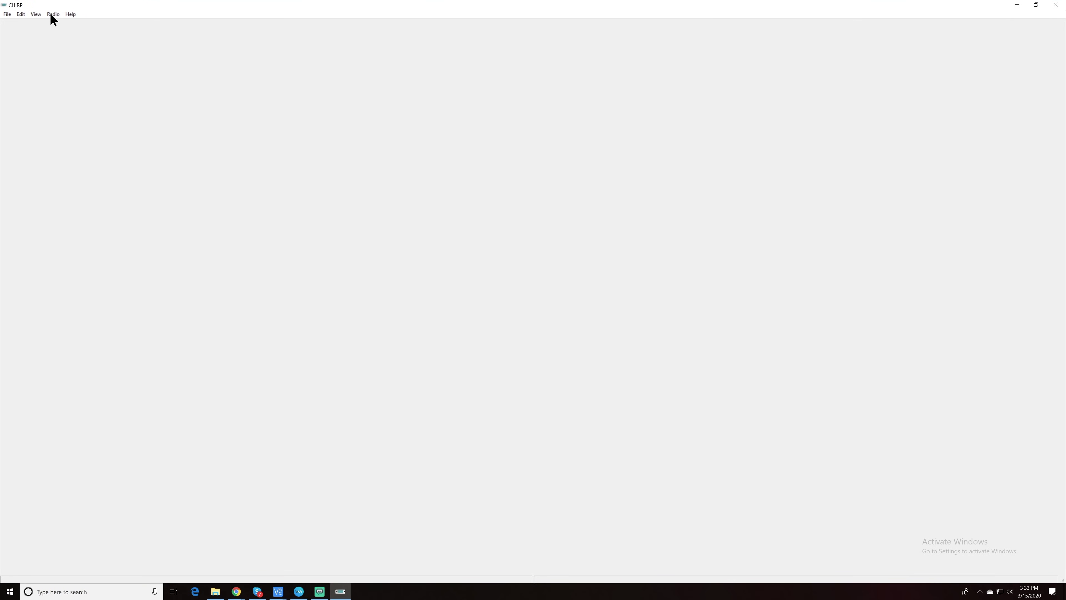
click(53, 17)
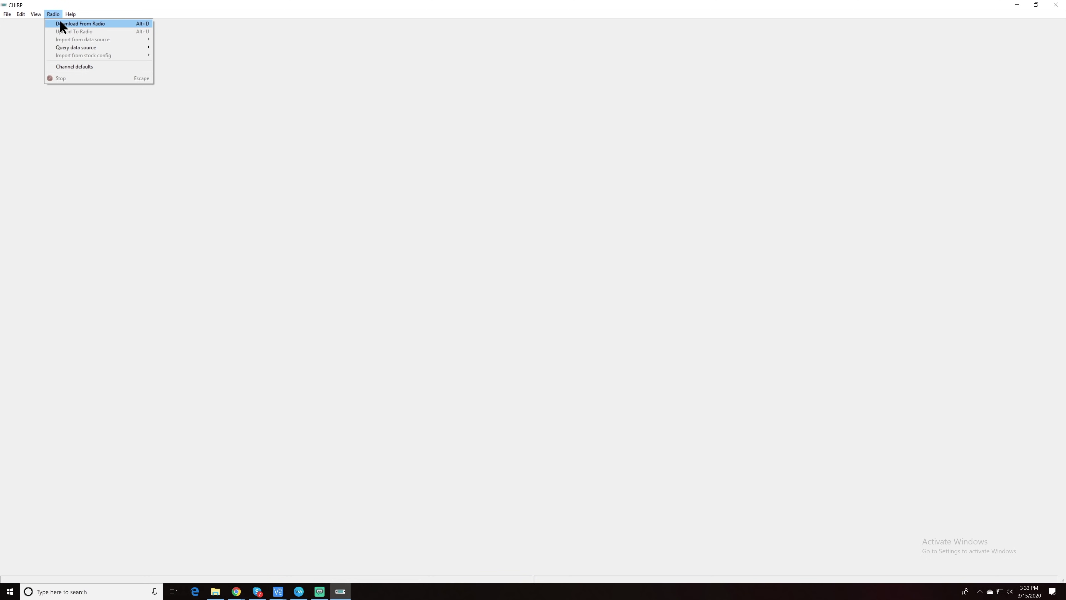
click(61, 26)
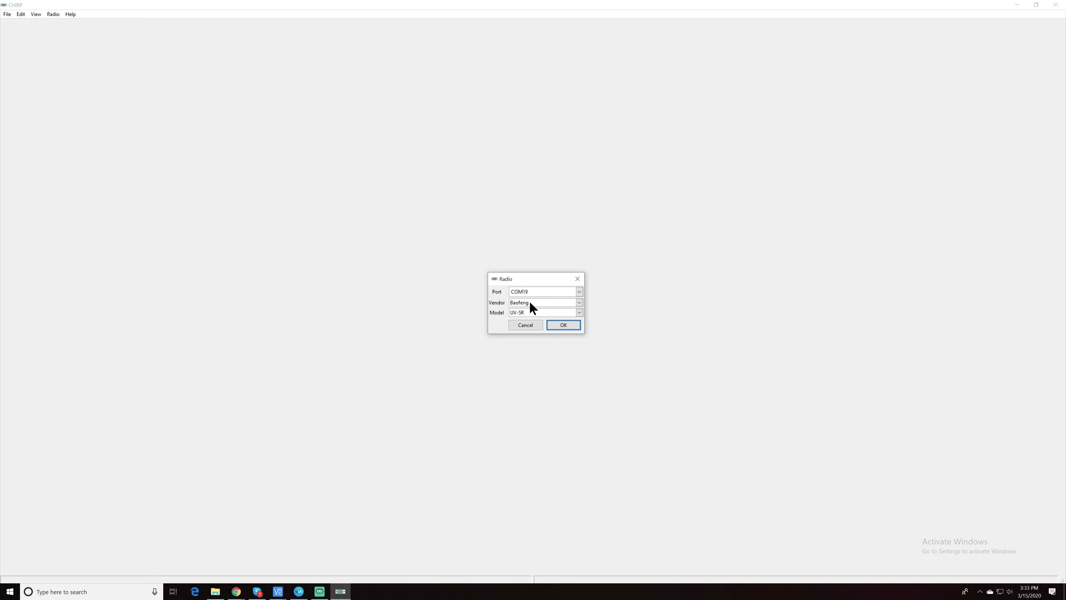
click(559, 324)
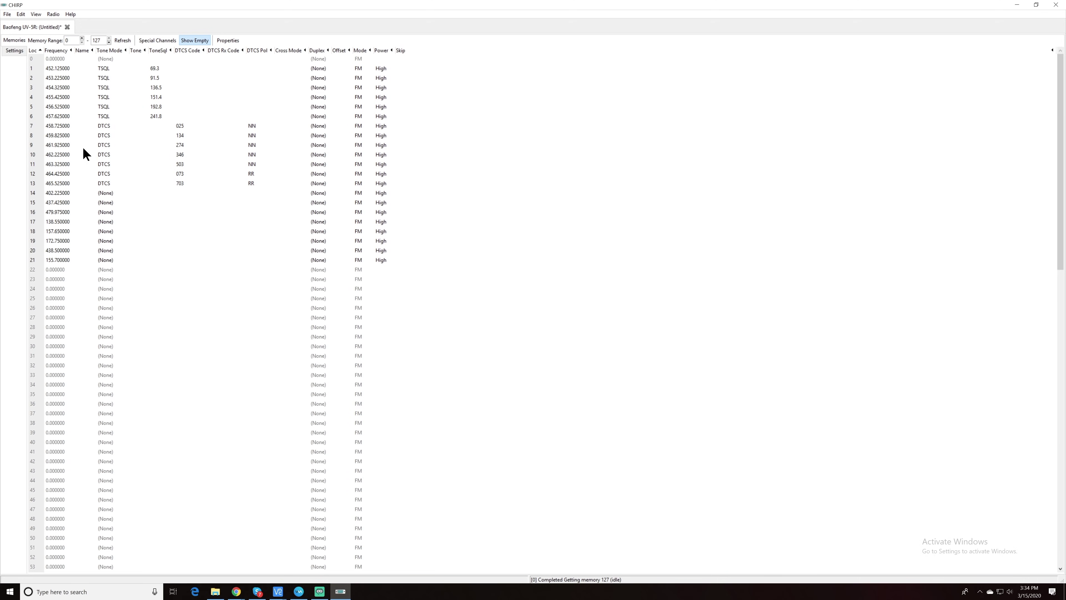
Import 2m Call and 70cm Call from the US Calling Frequencies stock config with auto-assigned locations, and widen the Name column.
click(53, 16)
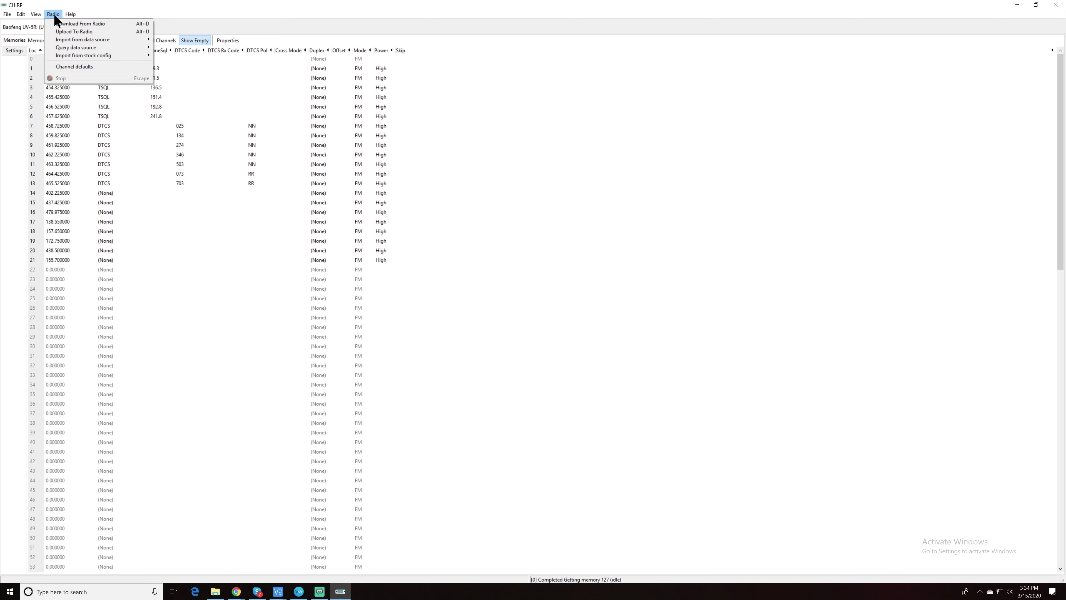
mouse_move(85, 56)
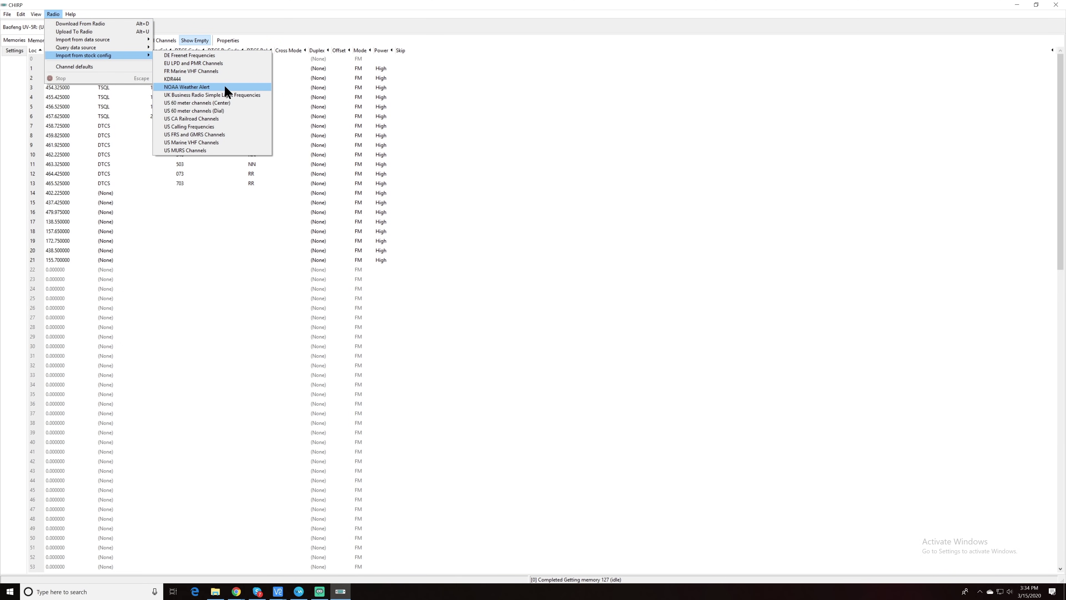
click(231, 127)
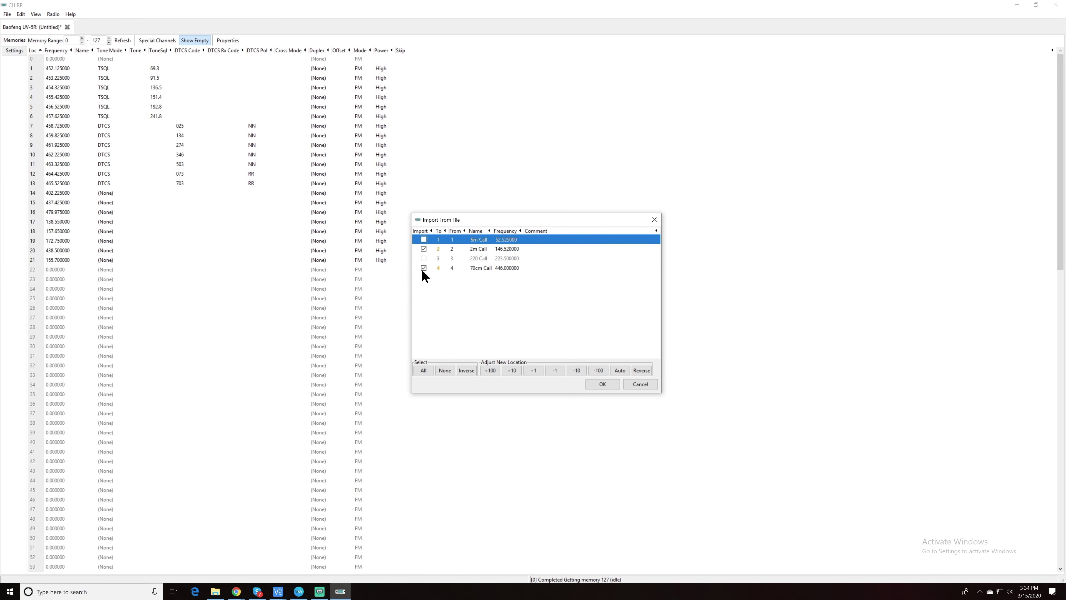
drag(473, 221, 337, 220)
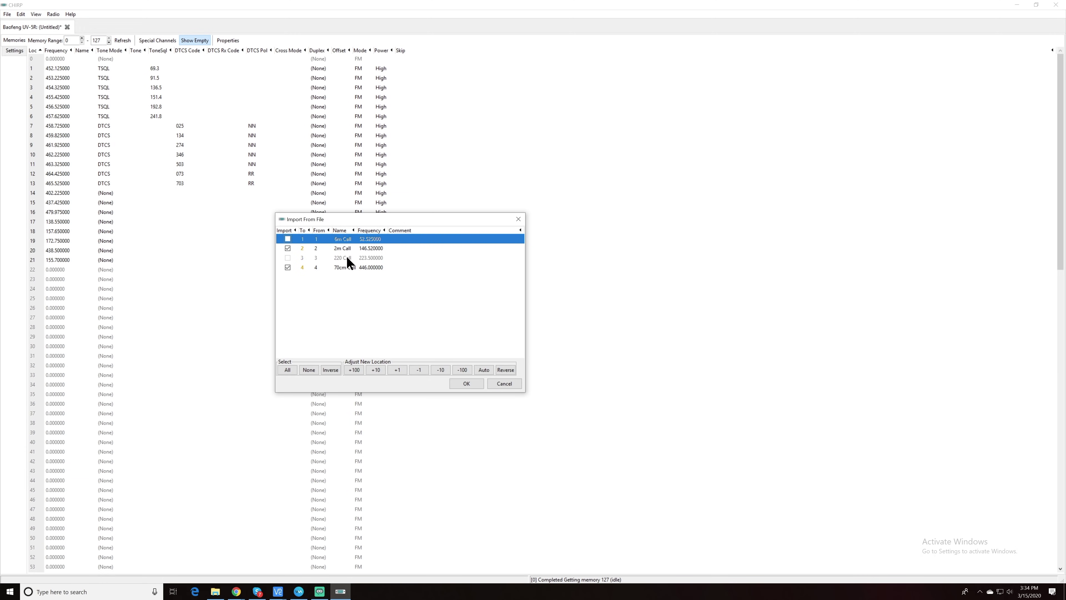
mouse_move(363, 257)
click(484, 371)
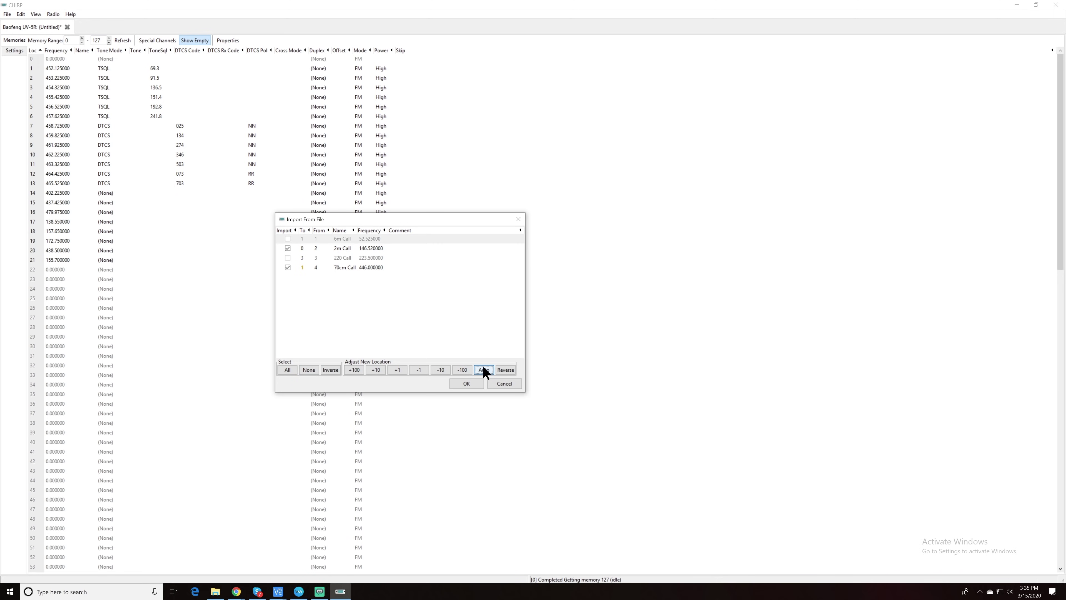
click(484, 370)
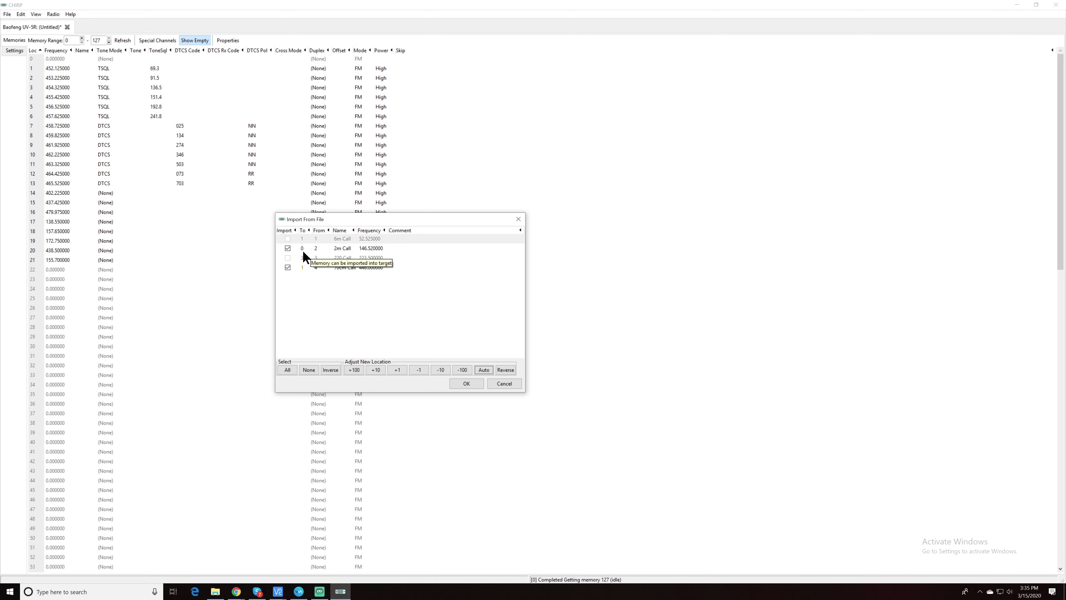
click(302, 267)
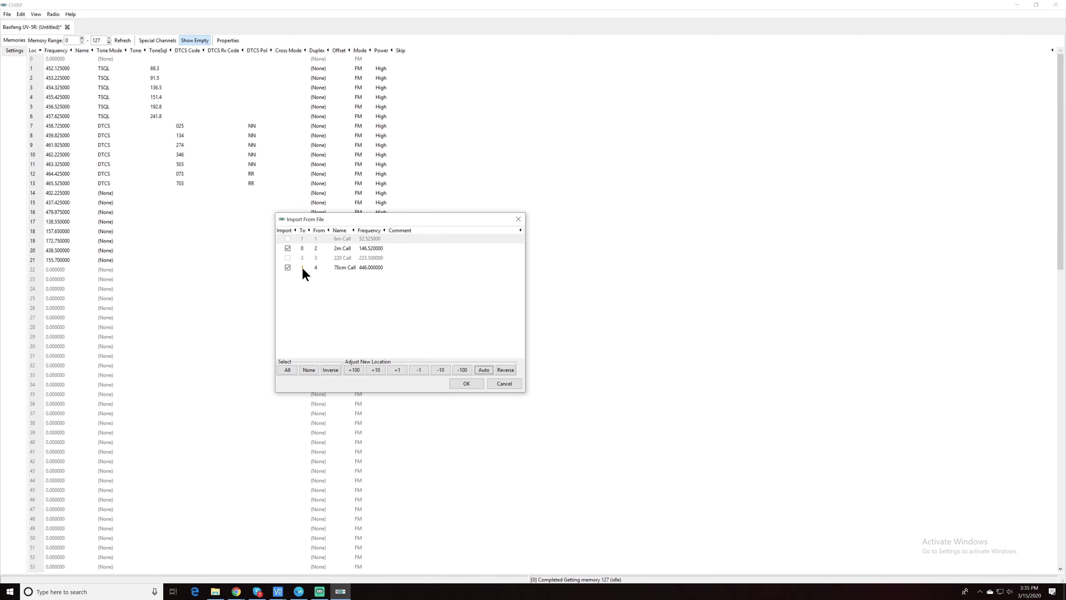
click(464, 384)
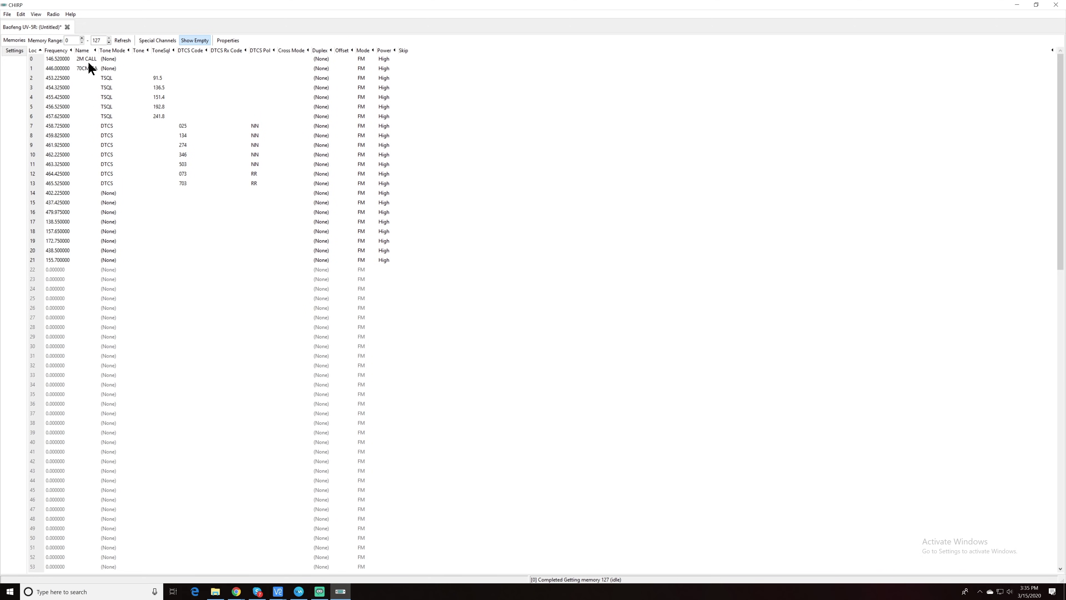
drag(98, 50, 154, 51)
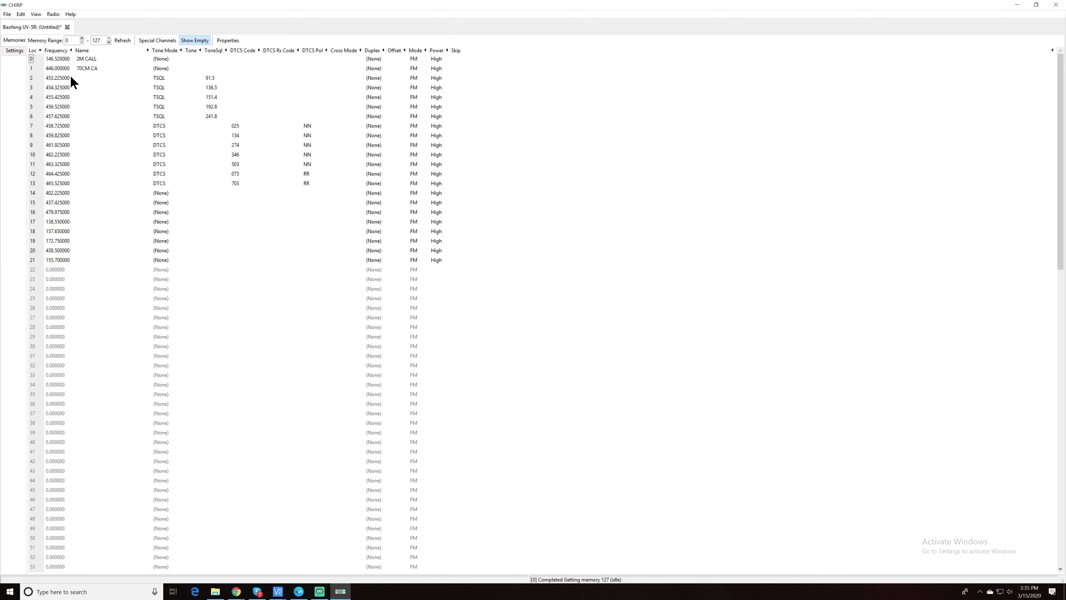
Import all channels of the NOAA Weather Alert stock config with their new locations shifted by +1.
click(53, 15)
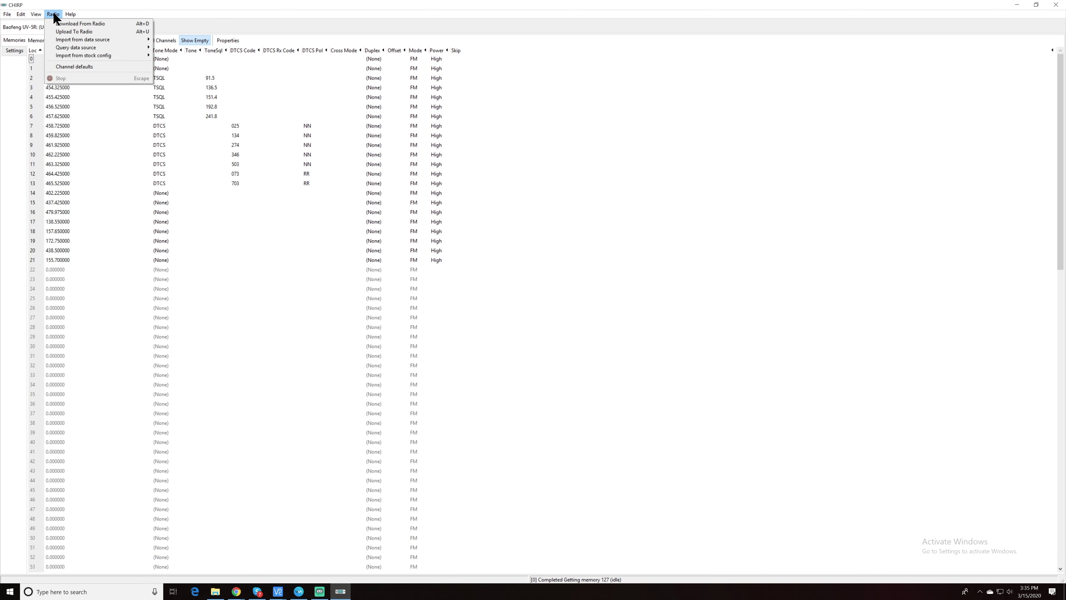
mouse_move(69, 55)
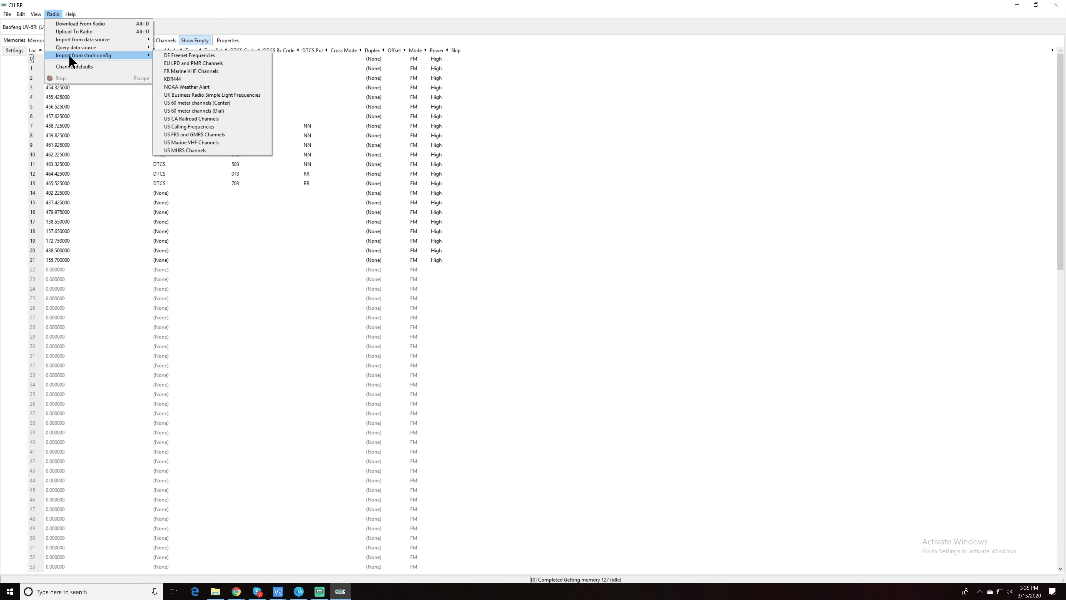
click(201, 87)
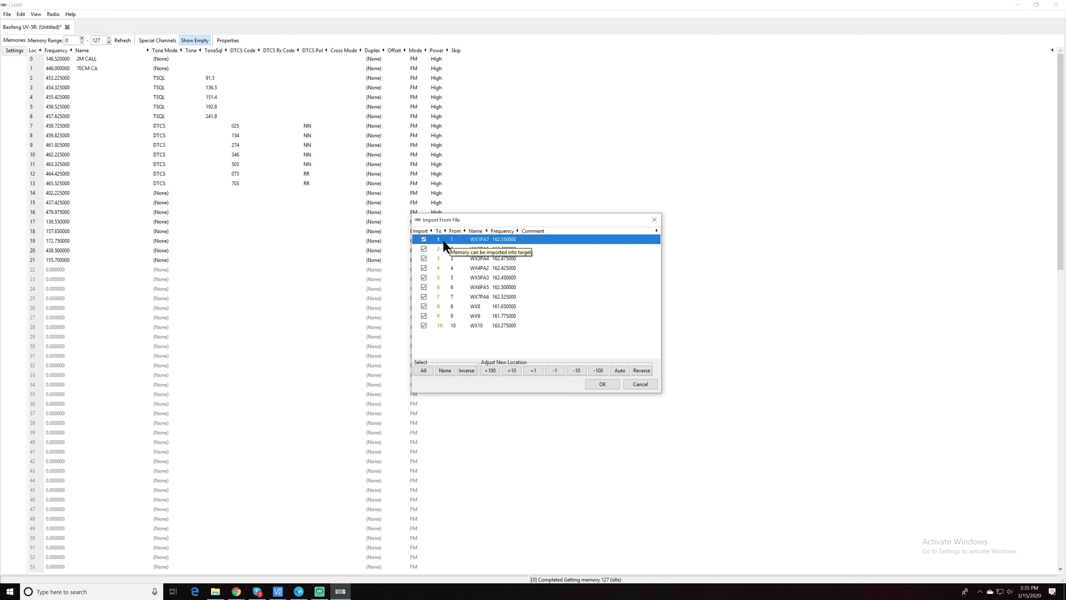
click(534, 370)
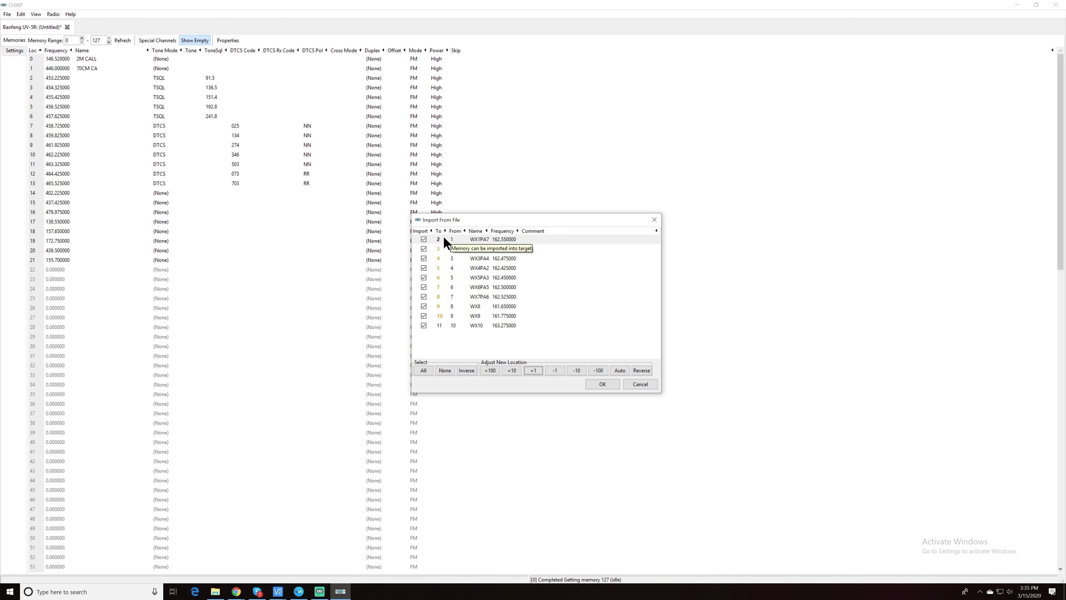
click(608, 387)
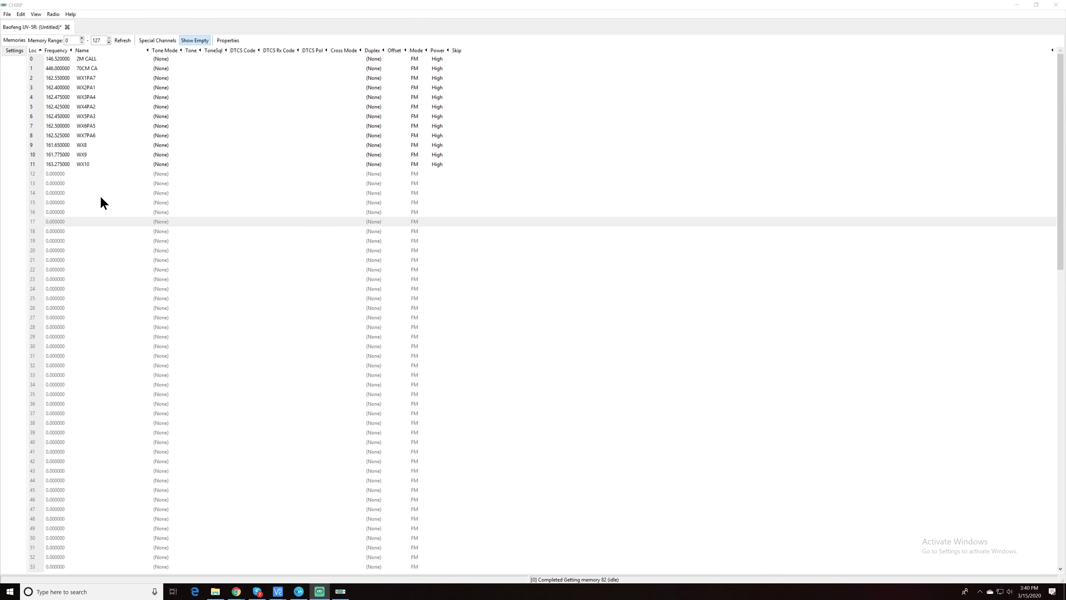
Run a RepeaterBook proximity query as import source for Cerritos with distance 40 and all bands.
click(54, 14)
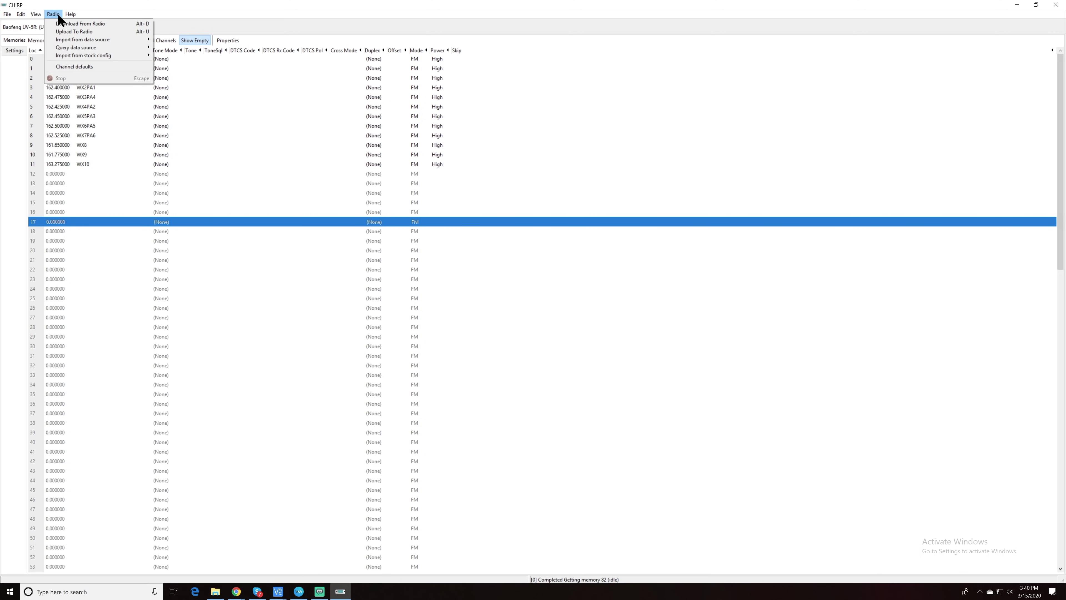
mouse_move(79, 40)
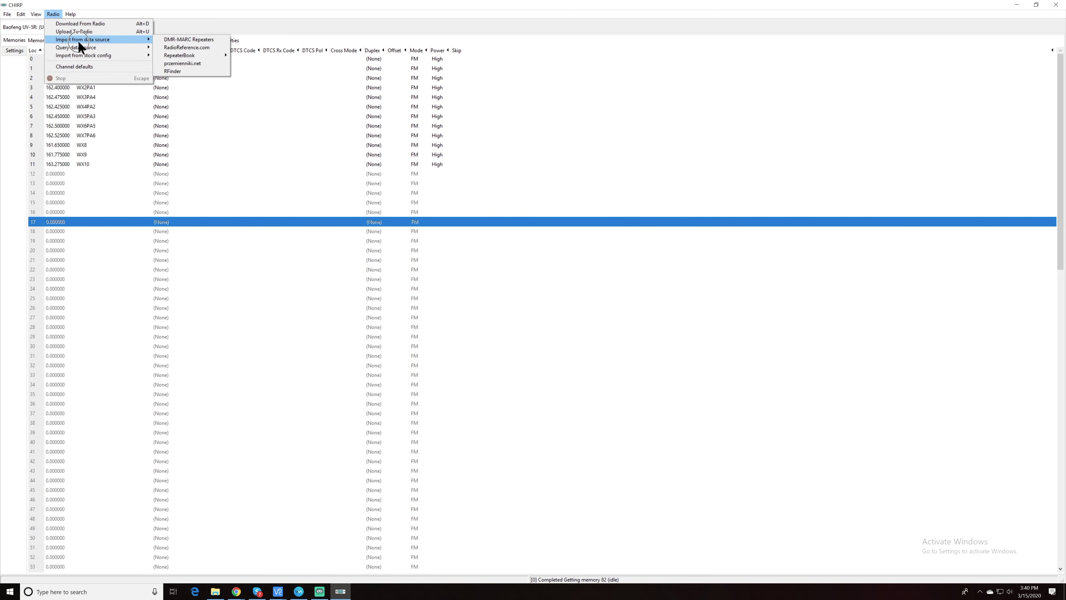
mouse_move(186, 55)
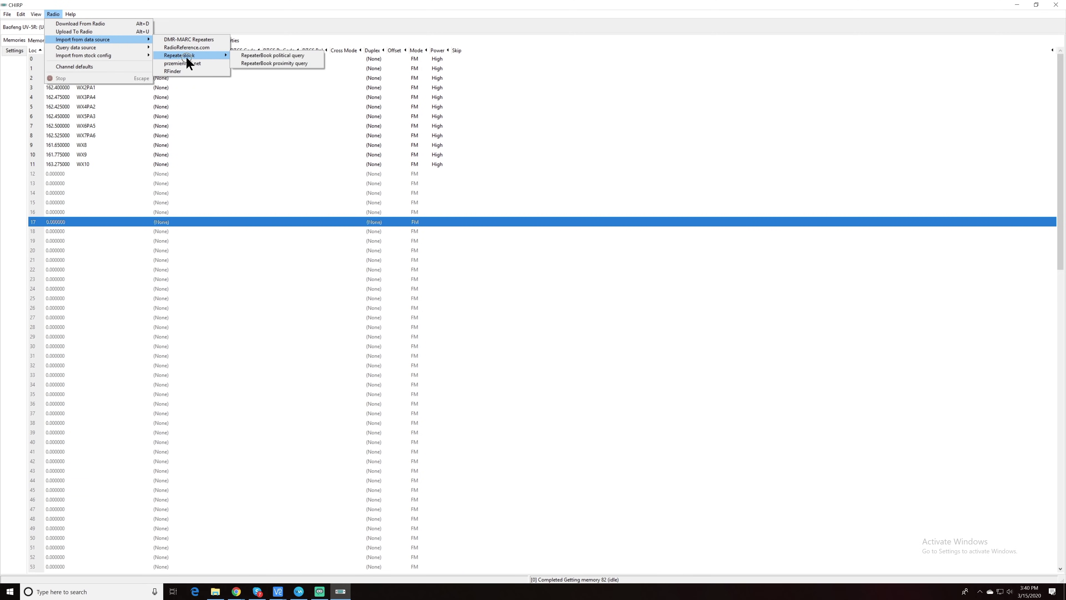
click(268, 63)
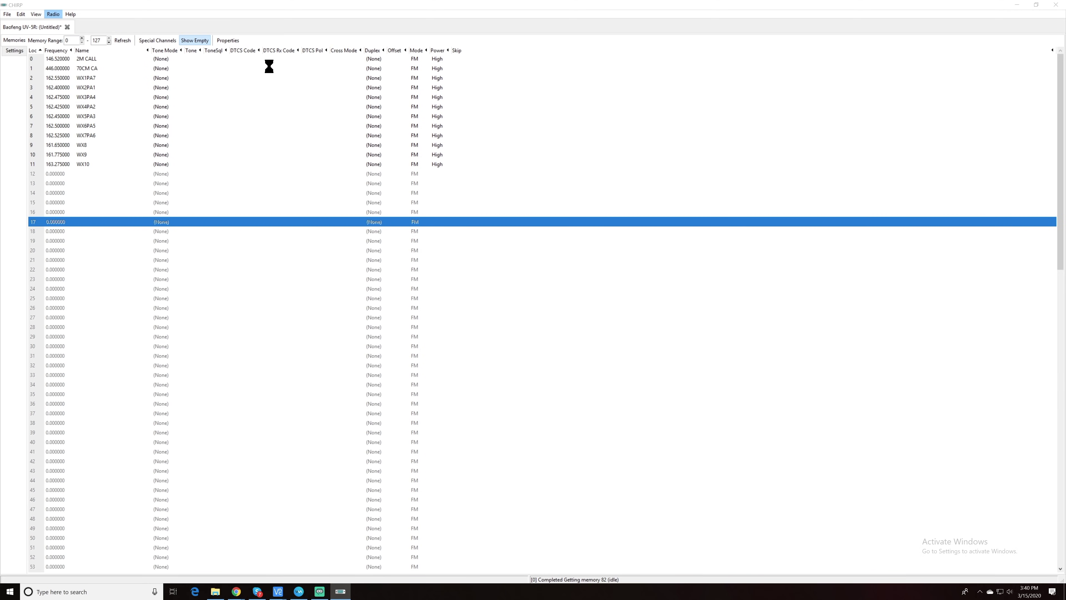
drag(567, 279, 527, 287)
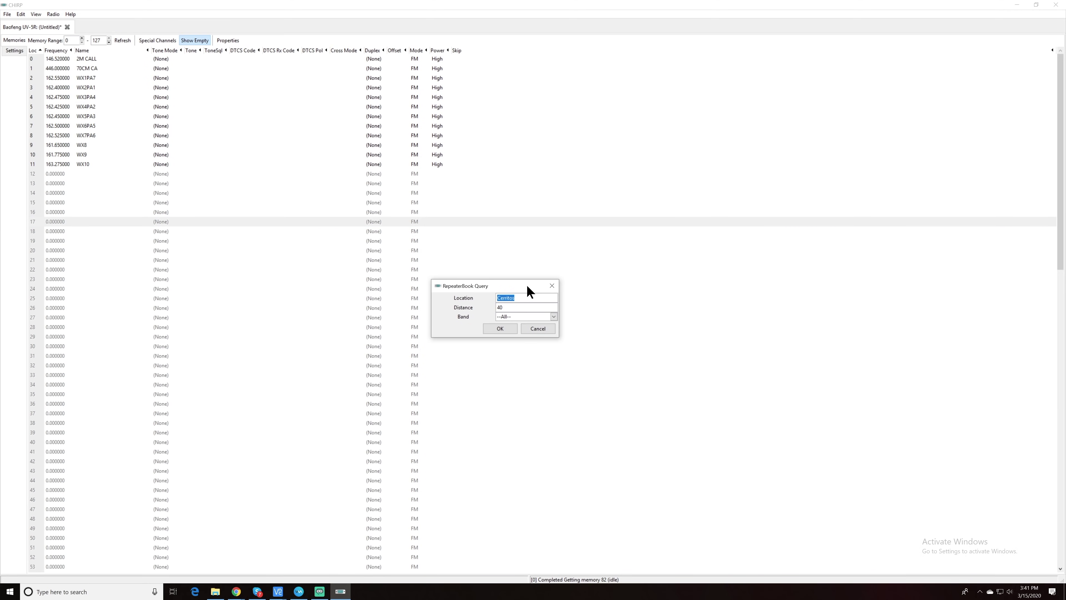
key(Tab)
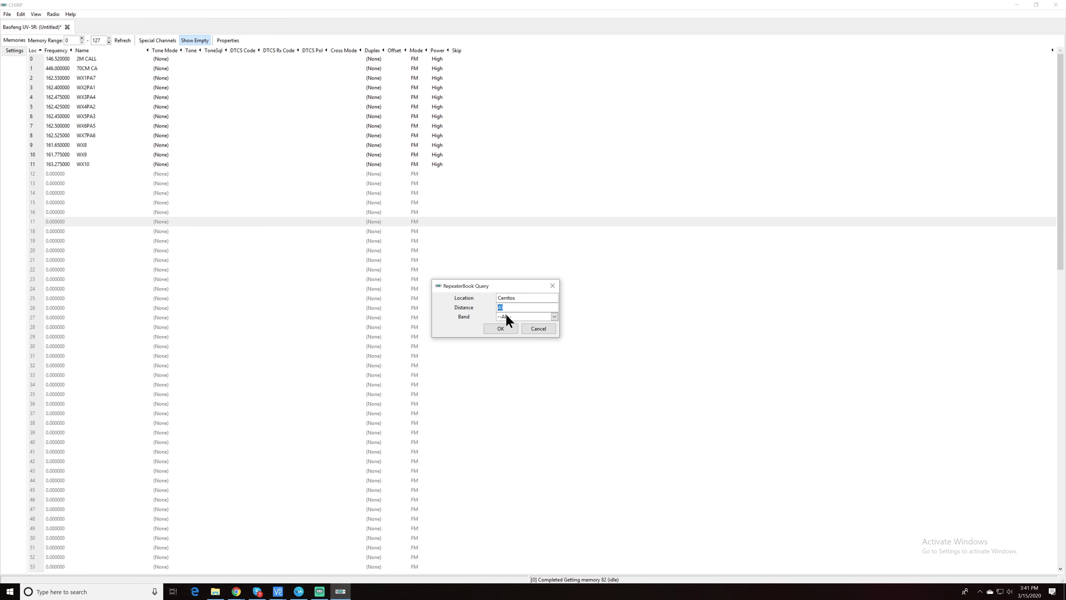
click(501, 328)
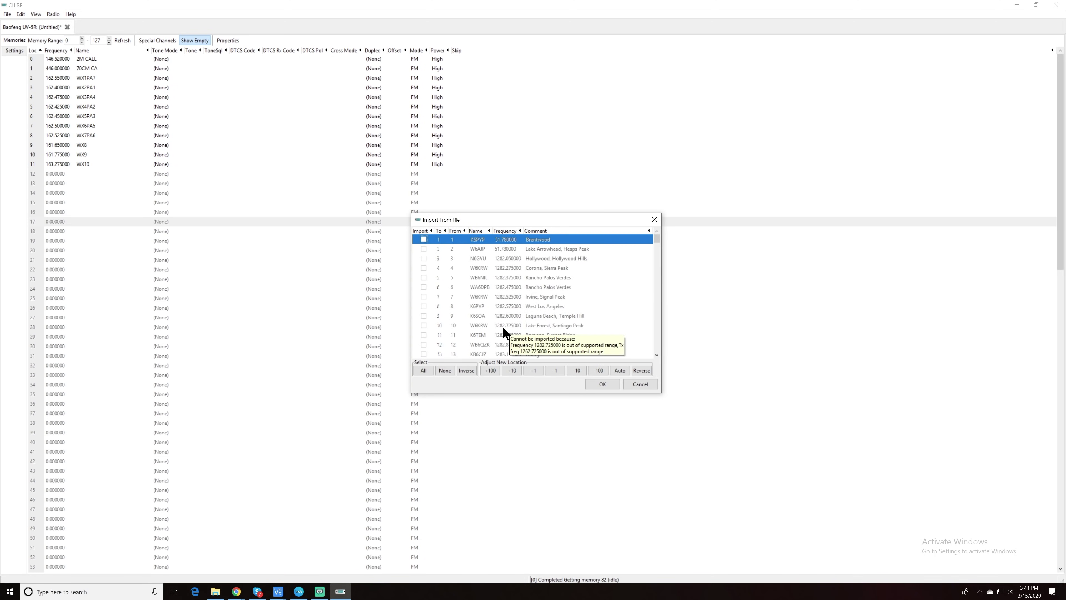
Auto-assign new memory locations to all importable repeaters in the RepeaterBook list and check the resulting numbering.
scroll(511, 307, down, 1)
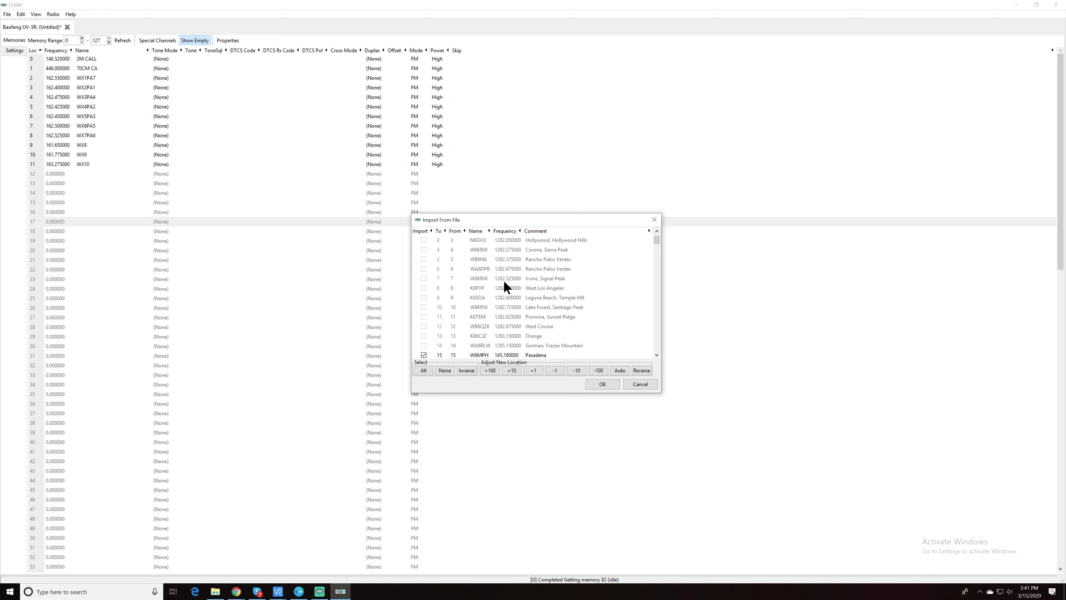
scroll(501, 282, down, 1)
scroll(503, 292, down, 1)
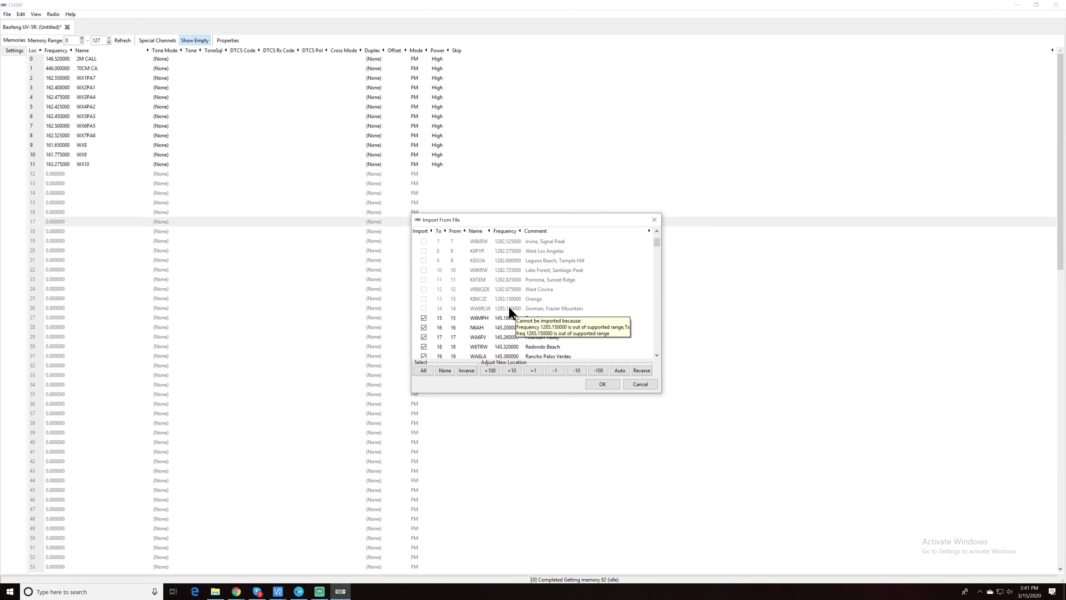
scroll(466, 322, down, 6)
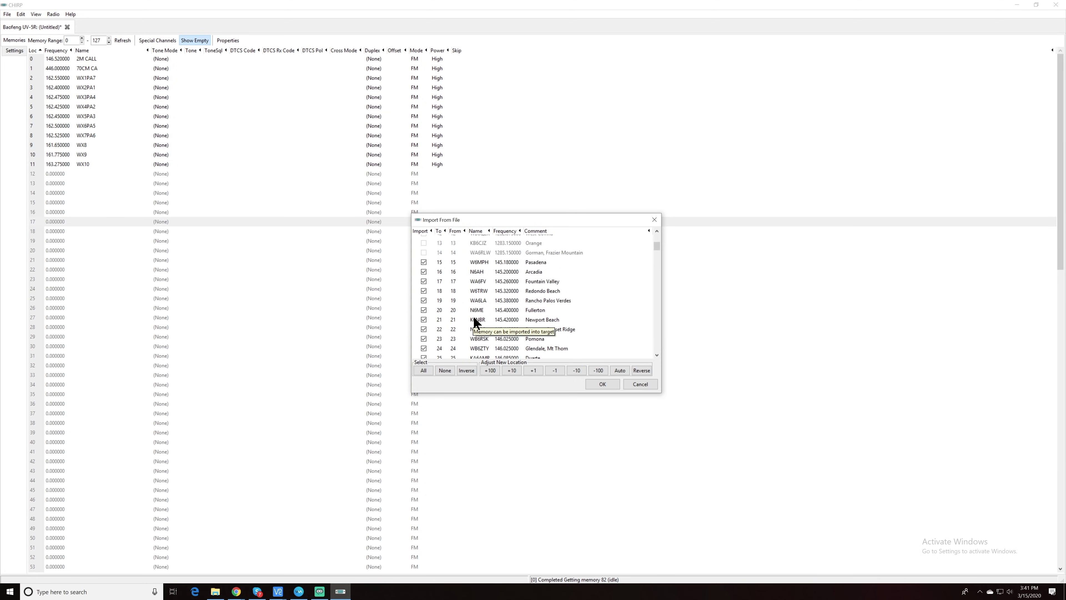
scroll(484, 309, down, 16)
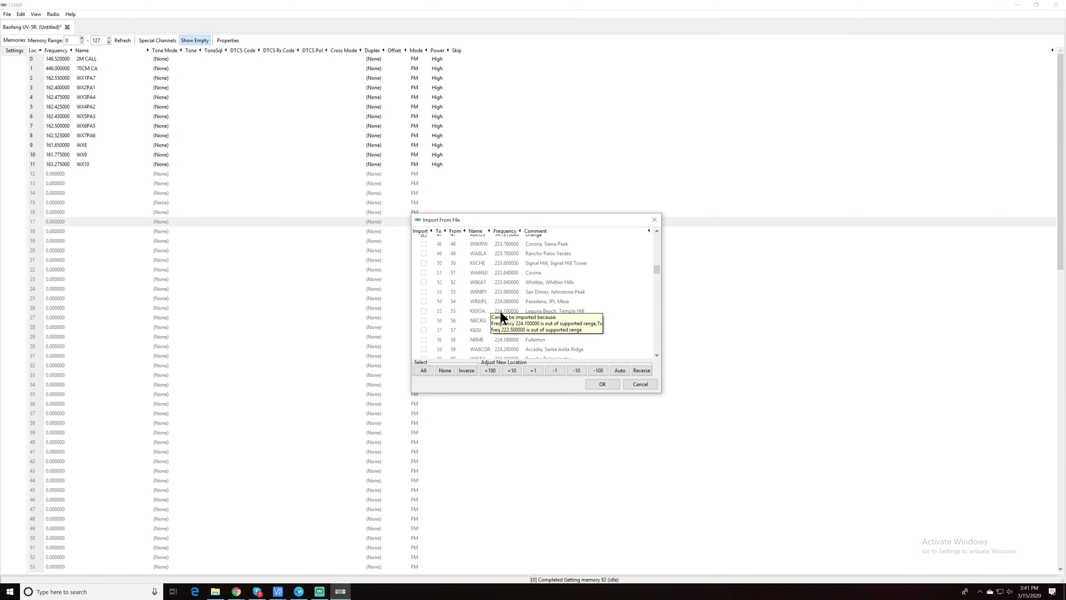
scroll(501, 319, down, 15)
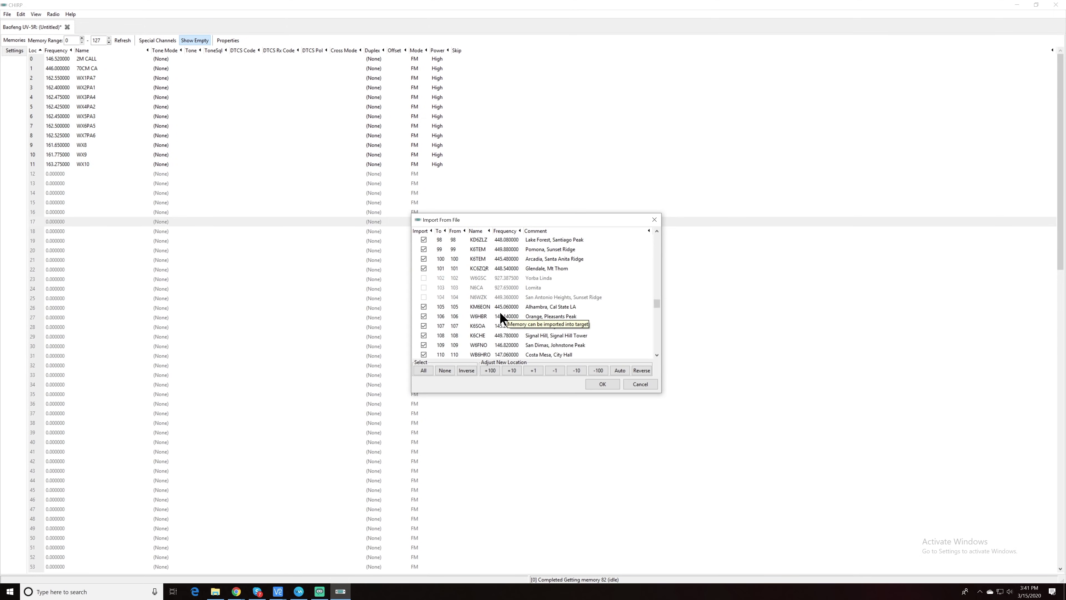
scroll(497, 314, down, 2)
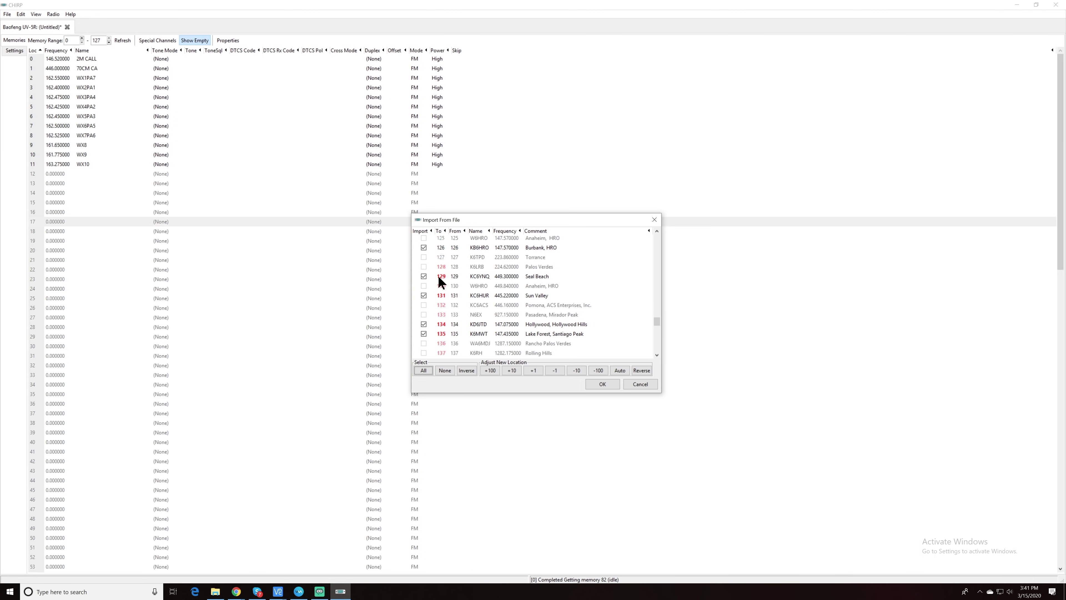
click(619, 371)
scroll(455, 321, down, 2)
scroll(455, 321, down, 11)
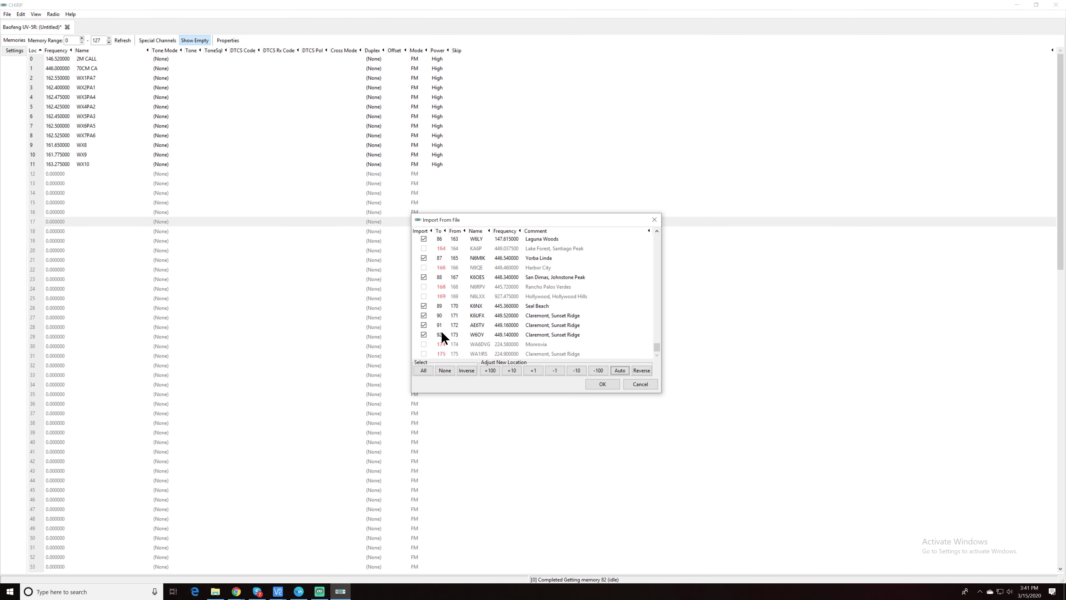
scroll(446, 333, up, 15)
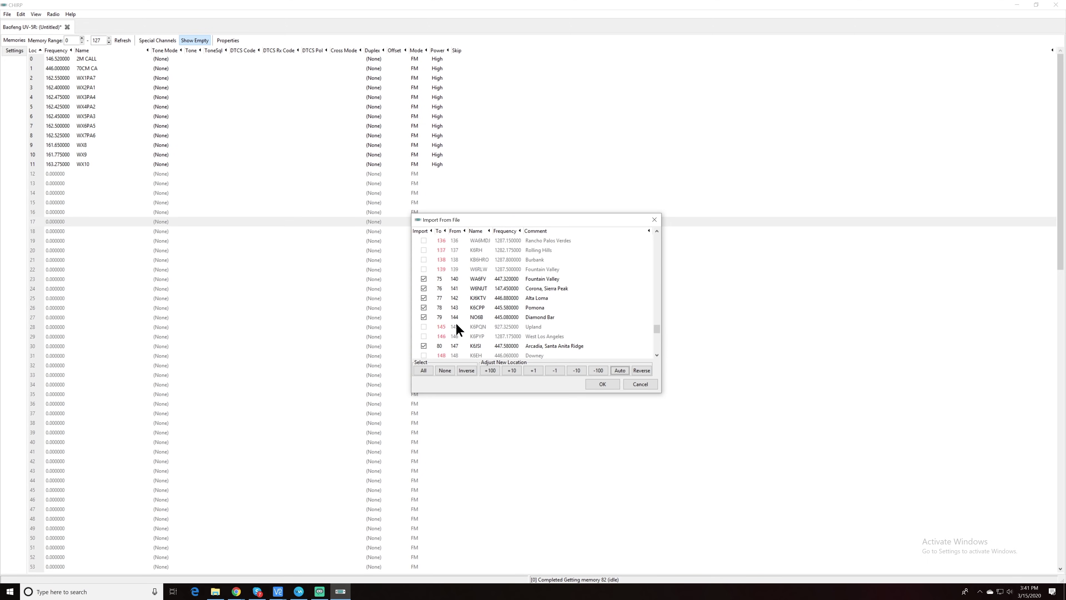
scroll(456, 323, up, 20)
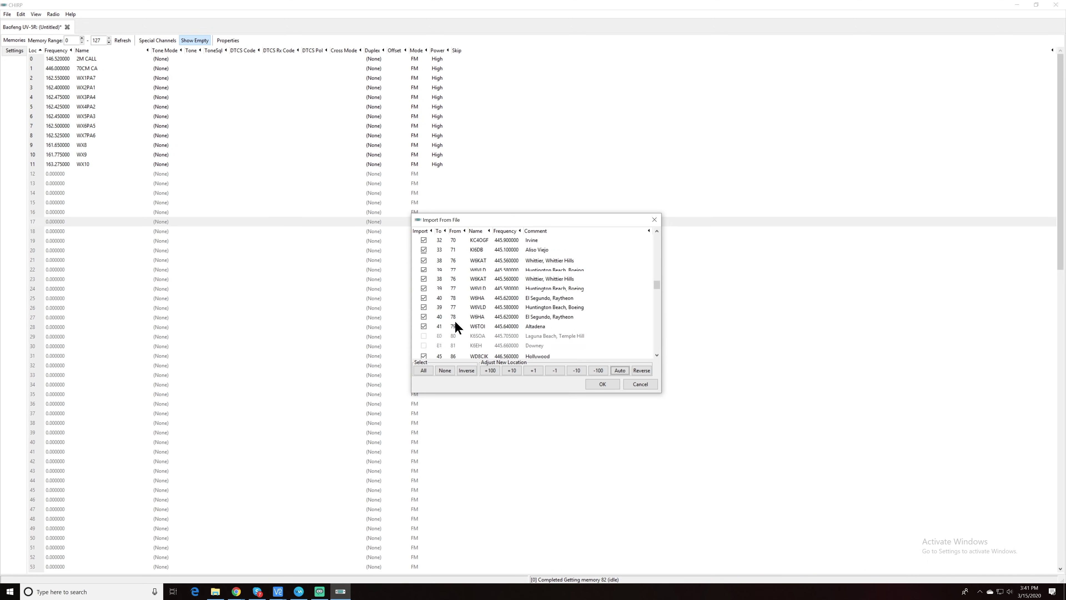
Import the RepeaterBook repeaters with their new locations shifted by +12, and review the imported rows in the memory list.
scroll(454, 321, up, 15)
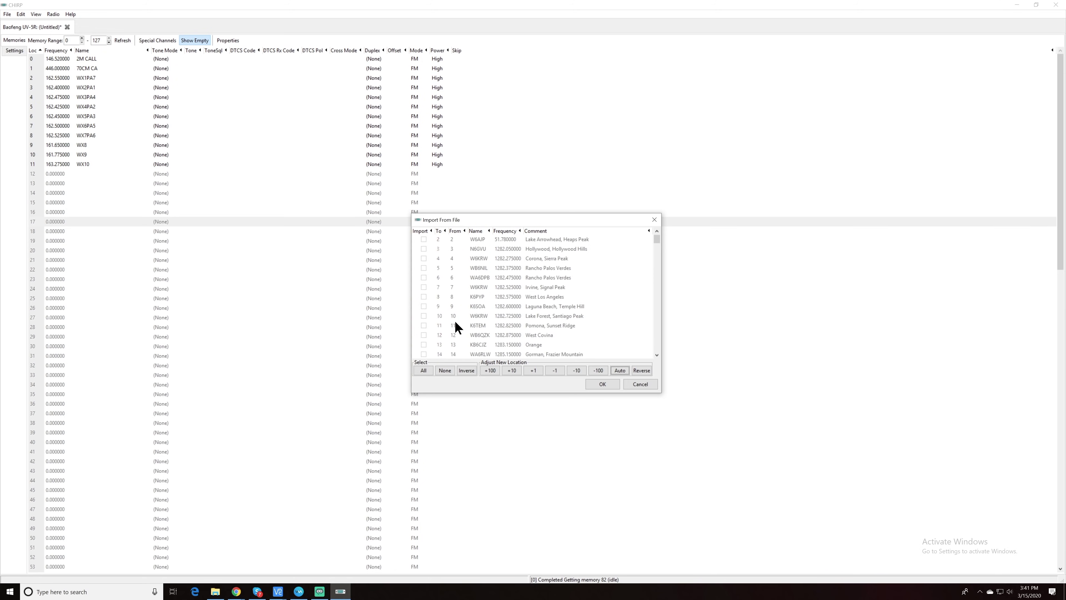
scroll(454, 322, down, 1)
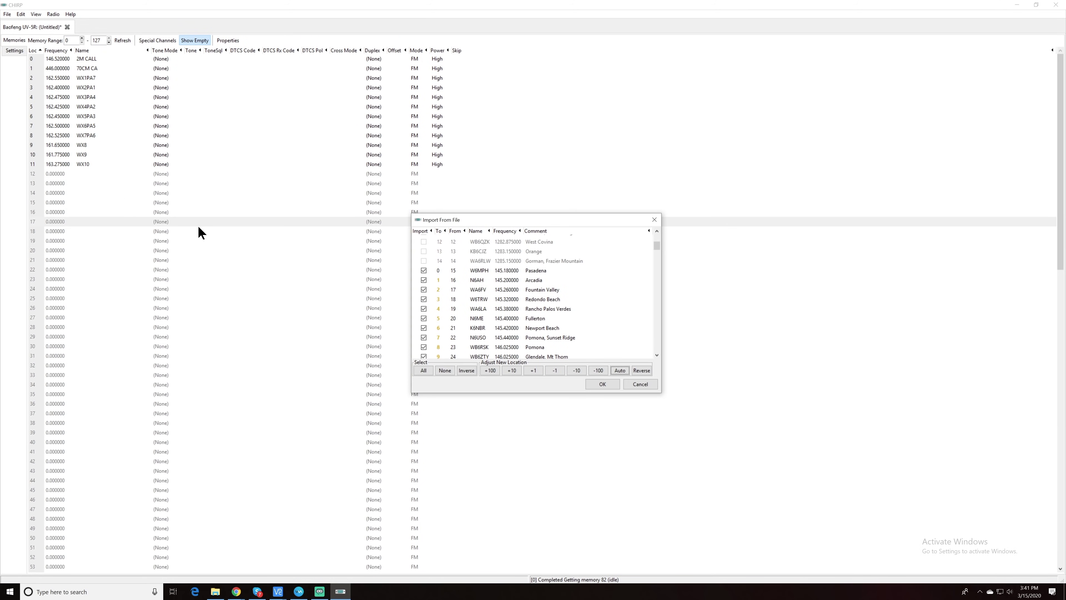
click(515, 367)
click(530, 370)
click(530, 371)
click(603, 384)
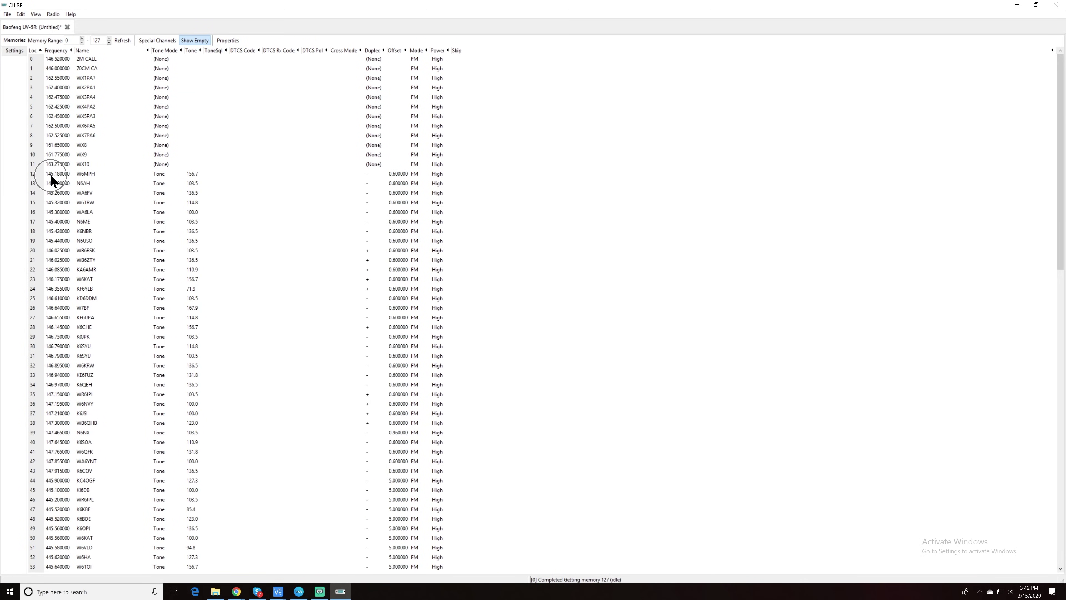
scroll(129, 286, down, 20)
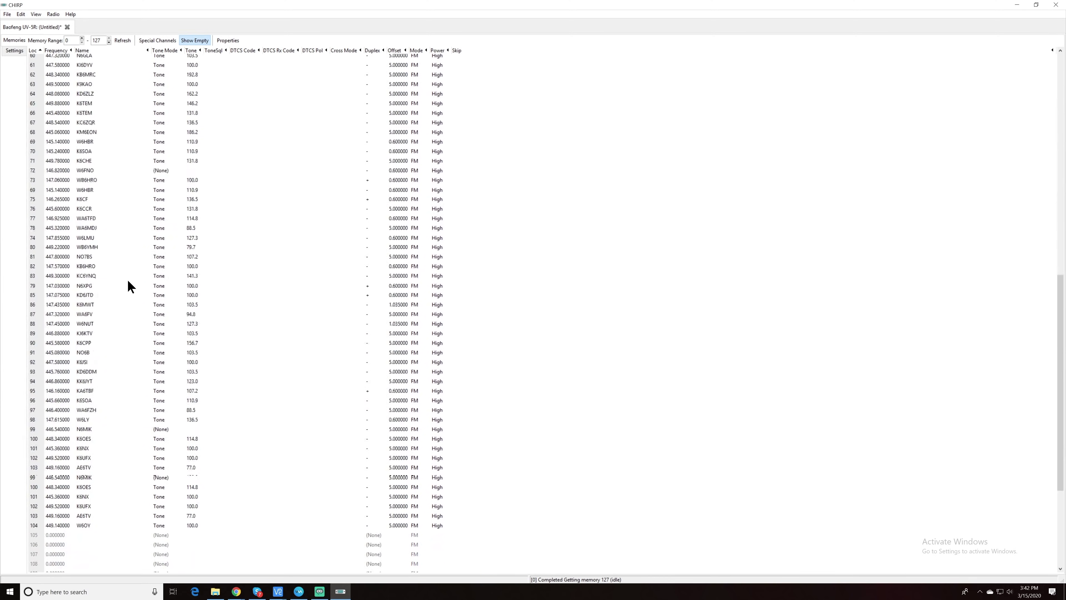
scroll(130, 286, down, 3)
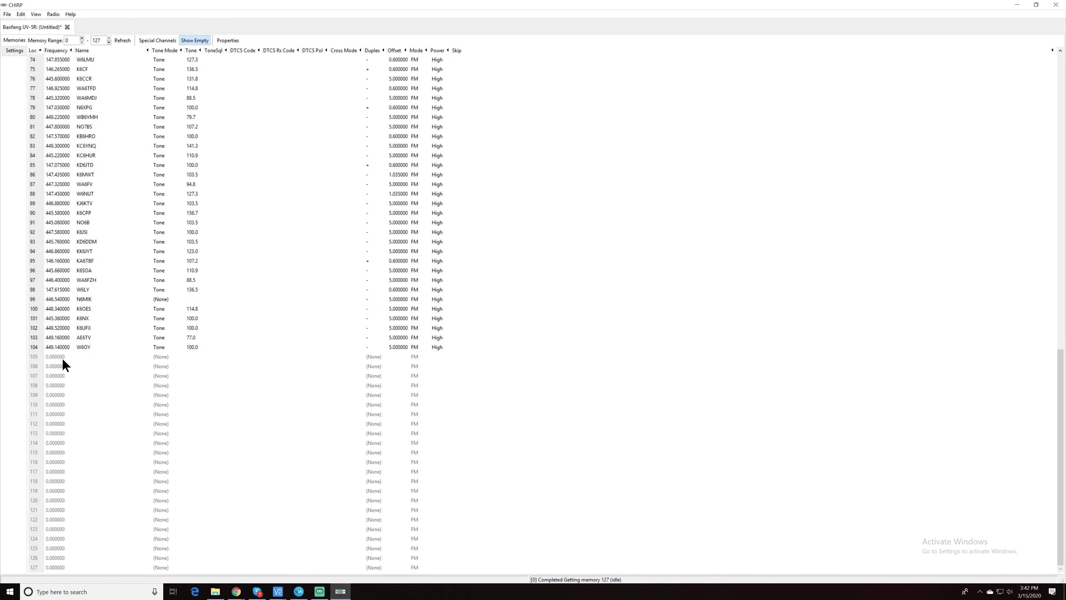
Switch to RadioReference.com in the browser and open the Frequency Database page for California.
key(alt+Tab)
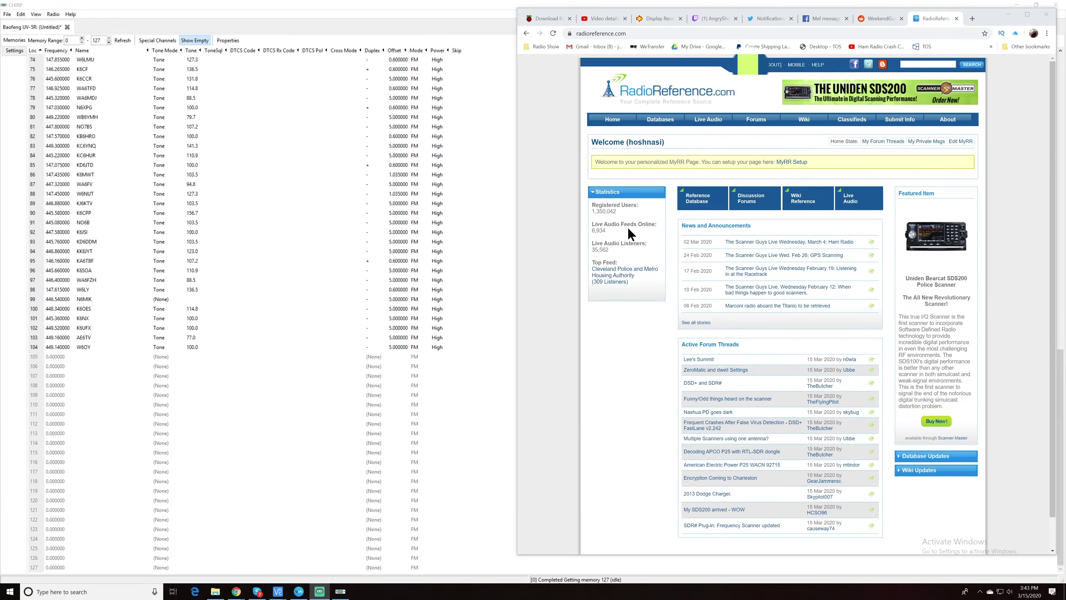
mouse_move(691, 123)
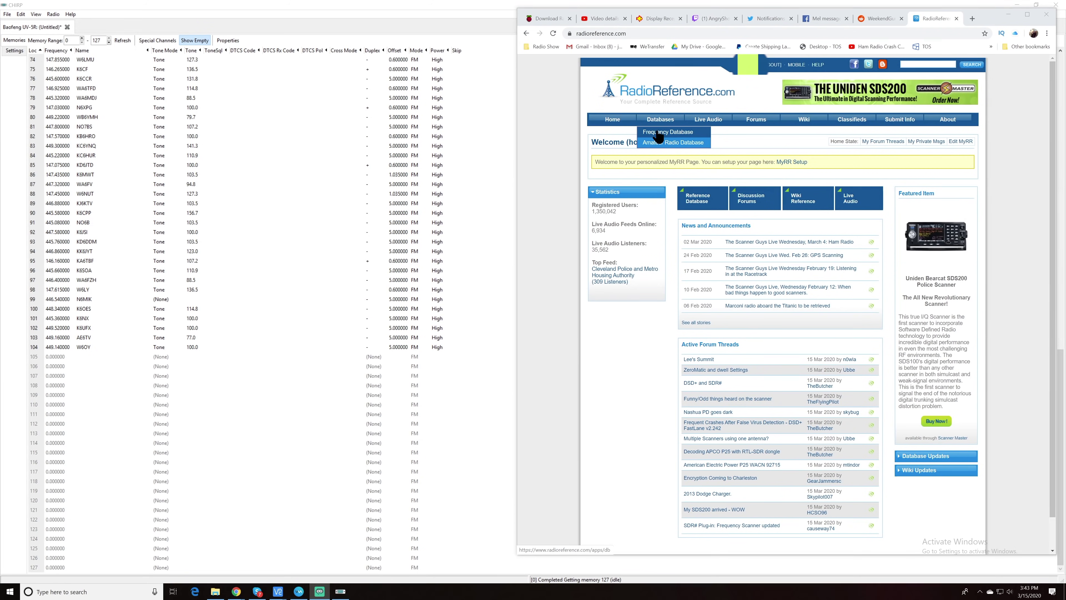
click(665, 100)
mouse_move(660, 126)
click(662, 132)
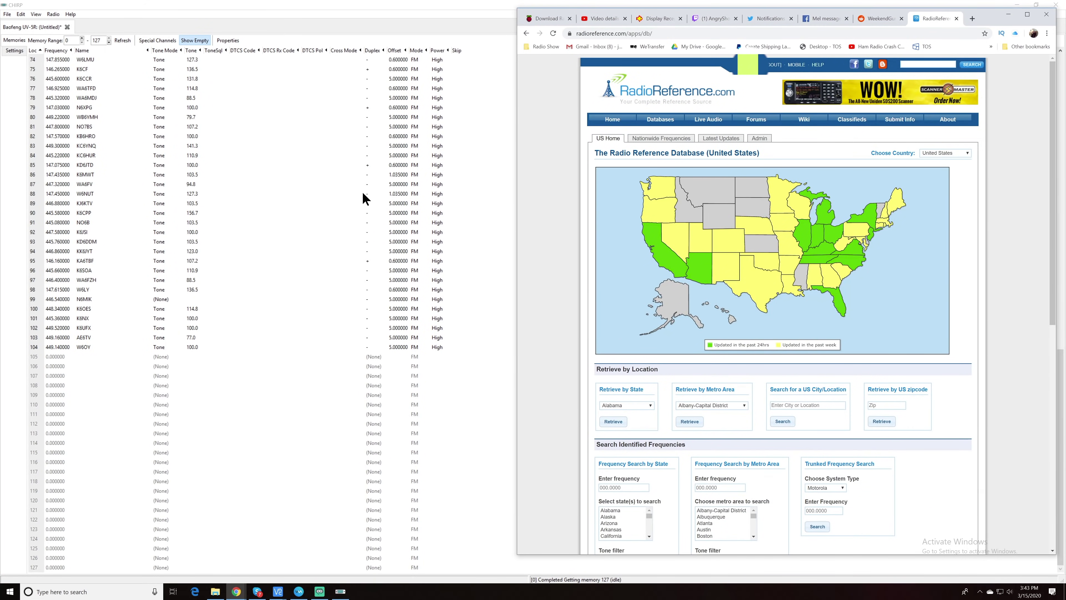
click(663, 262)
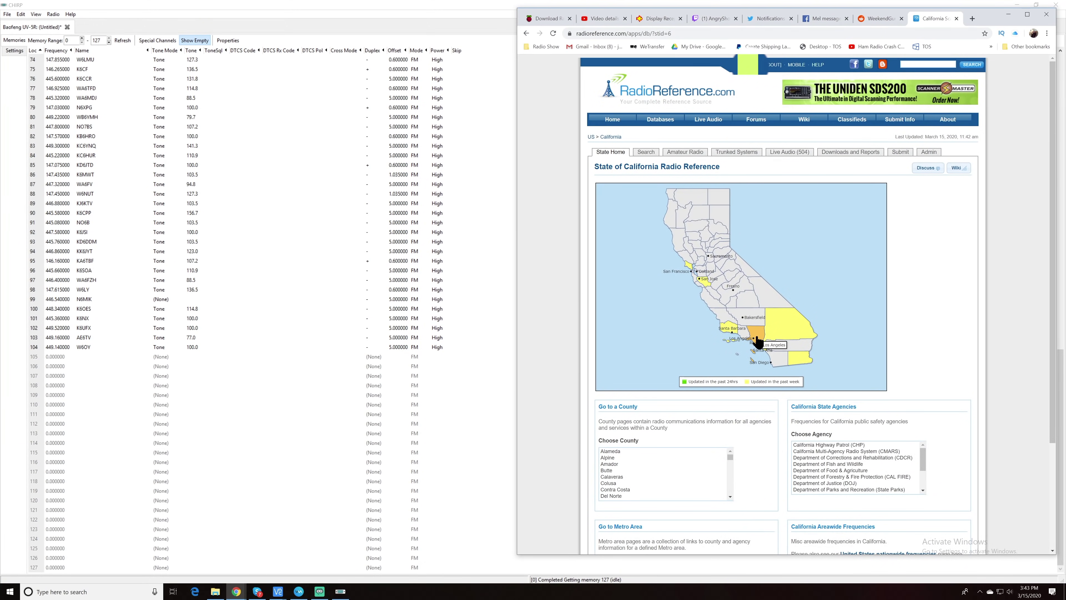
Open the Los Angeles county page and look through its agency frequency tables.
click(752, 336)
scroll(755, 336, down, 10)
scroll(764, 380, down, 9)
scroll(777, 380, down, 9)
scroll(775, 375, down, 10)
scroll(777, 380, down, 8)
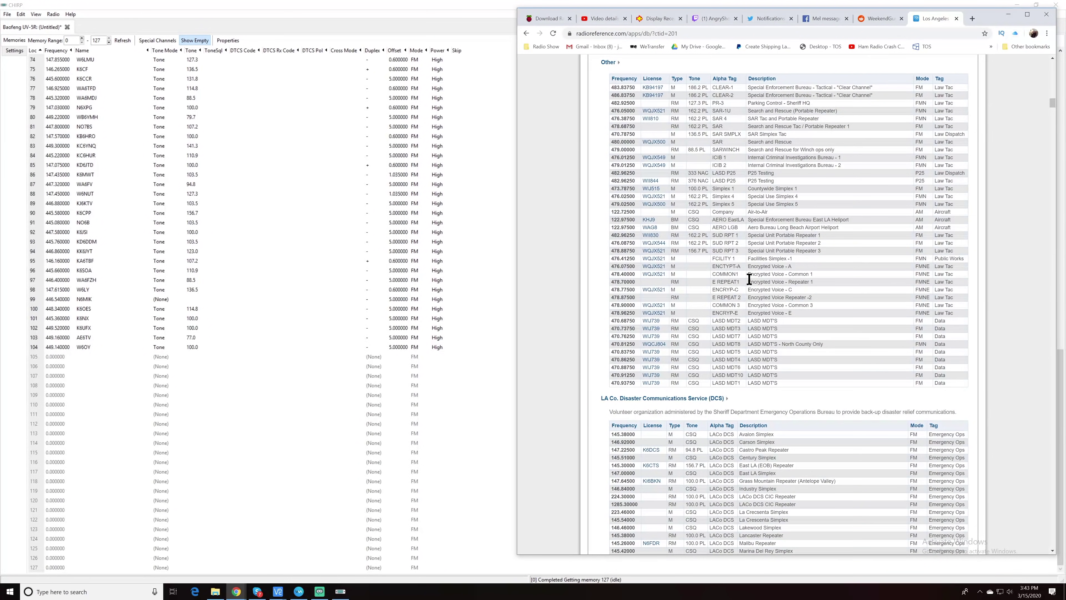
scroll(766, 276, up, 13)
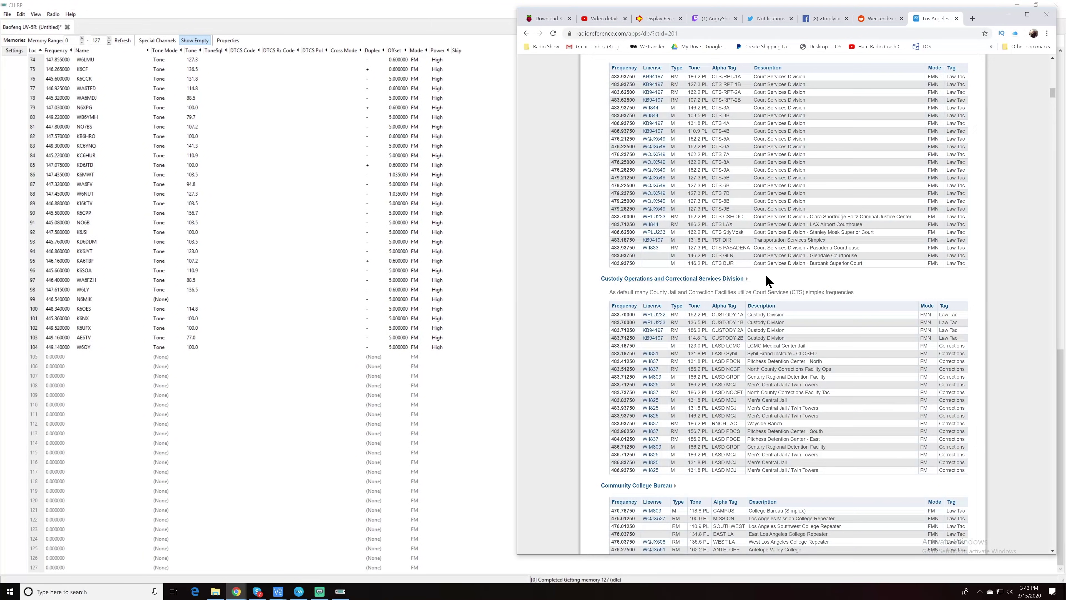
Switch back to CHIRP and query RadioReference.com as import source with the account username, password and local zipcode.
click(448, 365)
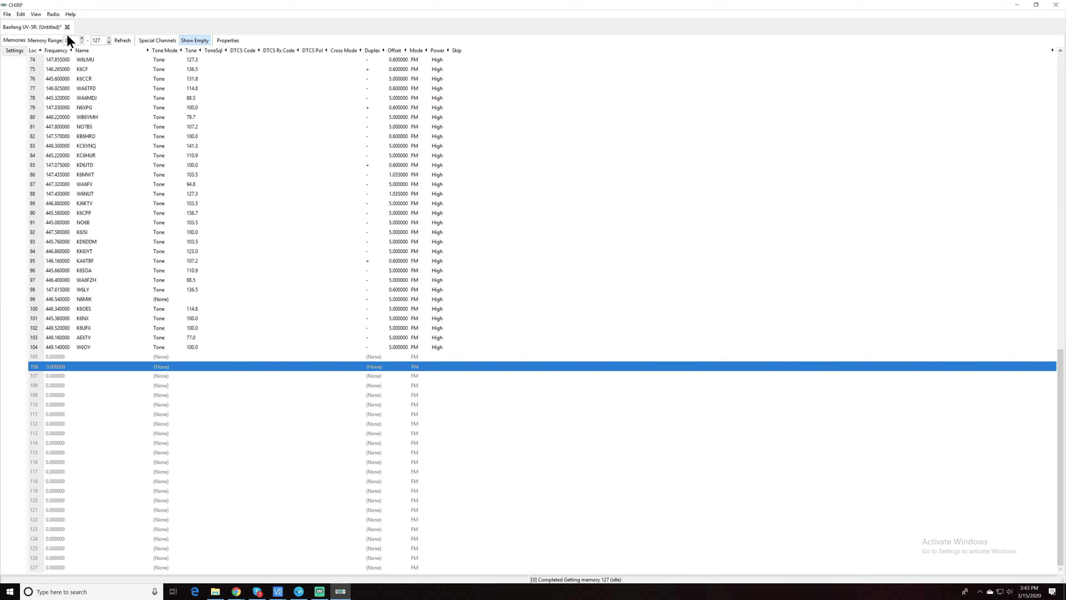
click(53, 13)
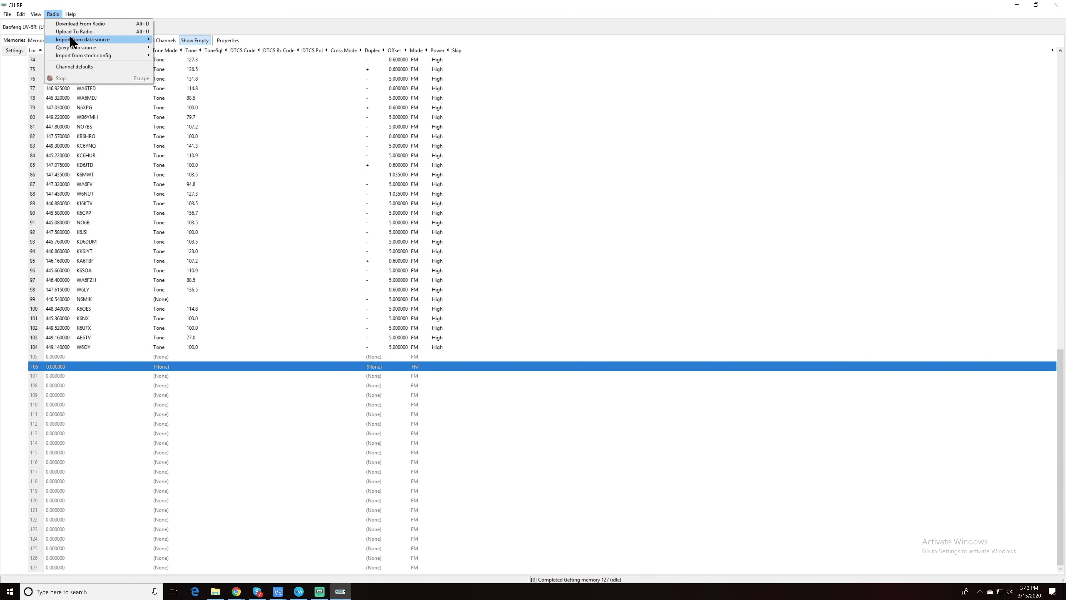
mouse_move(76, 39)
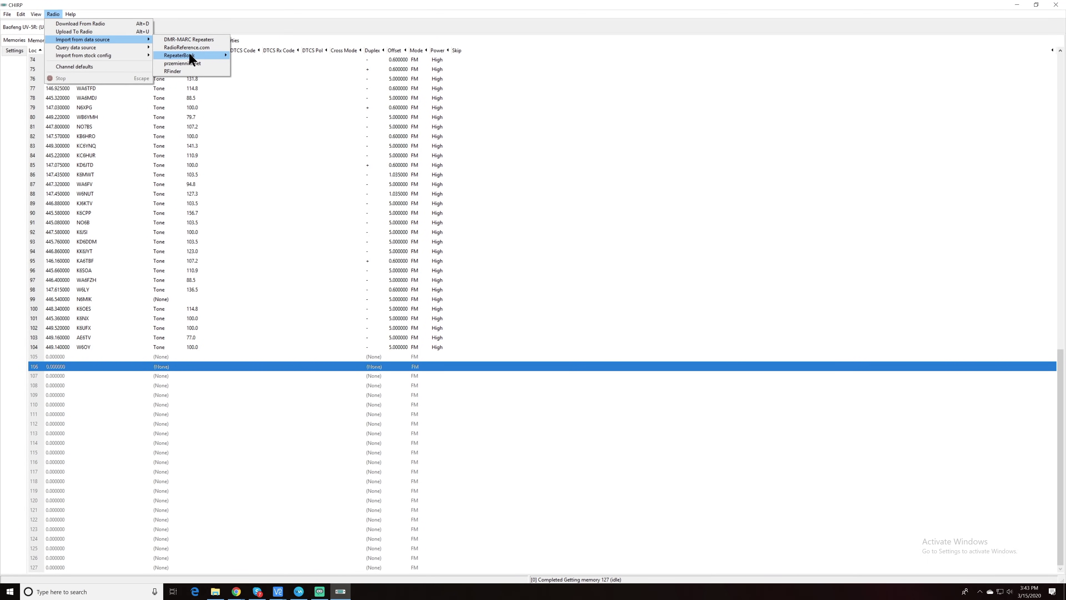
click(194, 47)
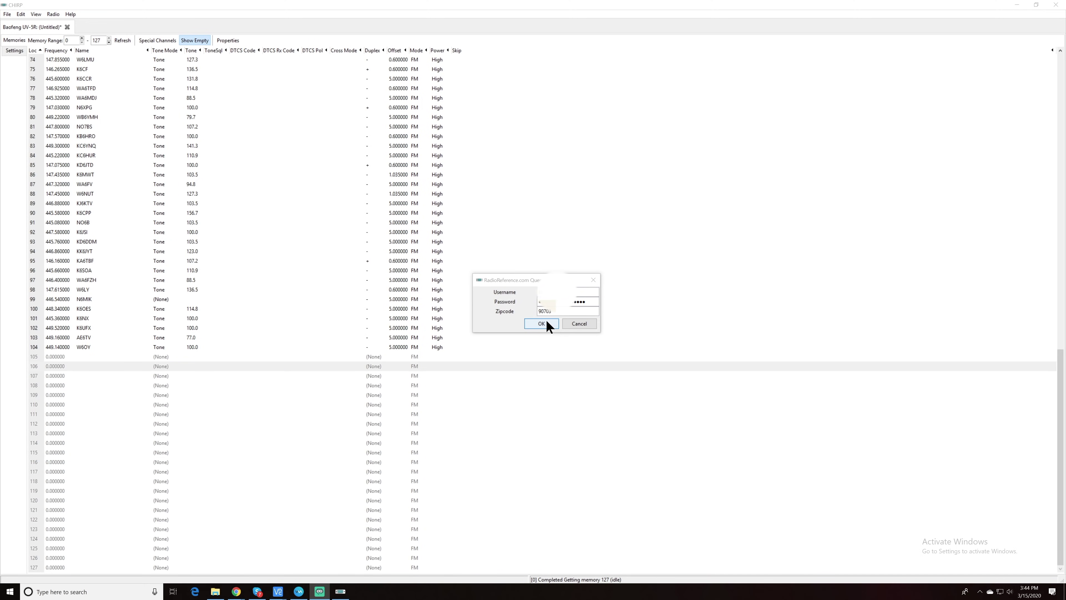
click(541, 323)
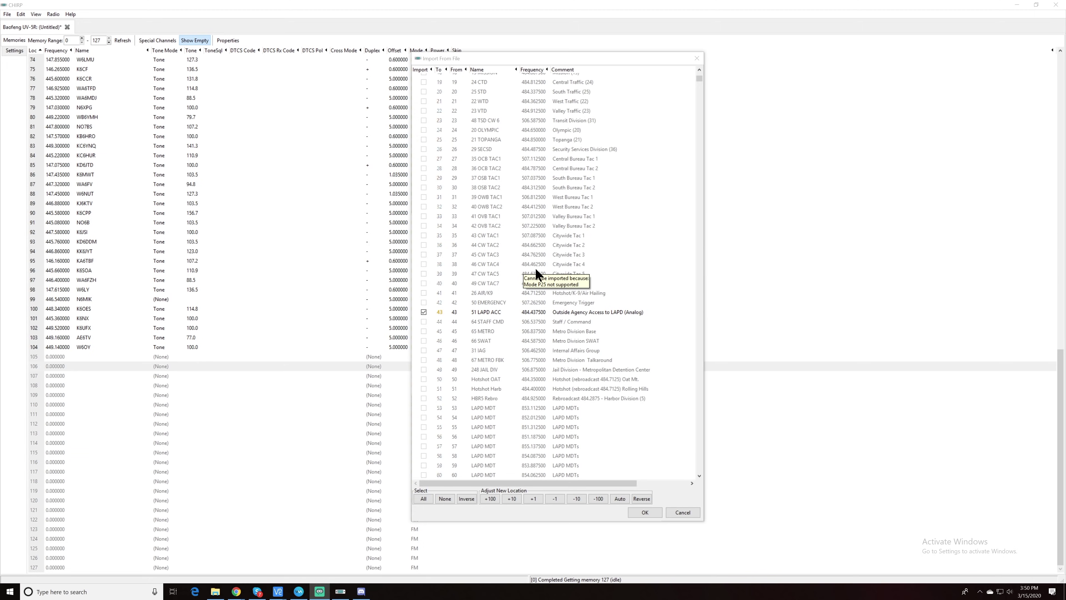
Deselect all channels in the RadioReference import list and sort the list by comment.
scroll(529, 269, down, 5)
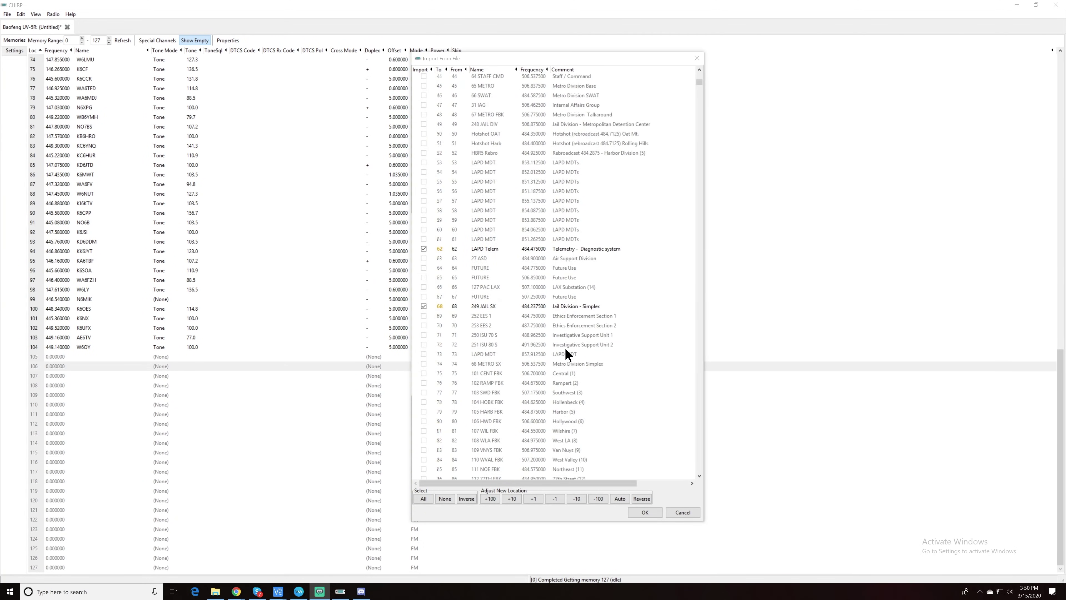
scroll(527, 344, down, 6)
scroll(527, 344, down, 10)
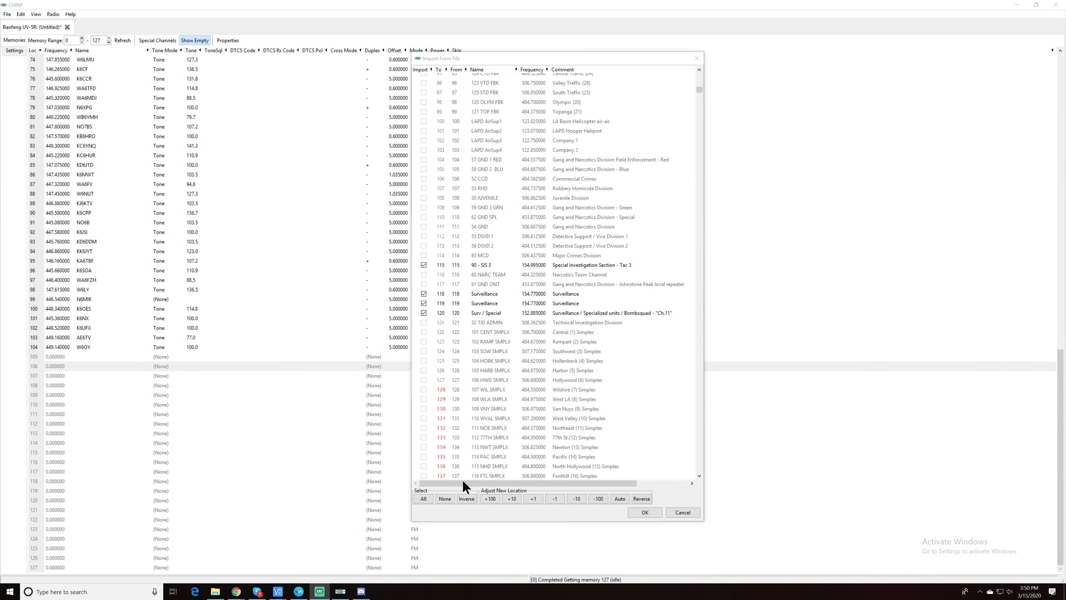
click(445, 499)
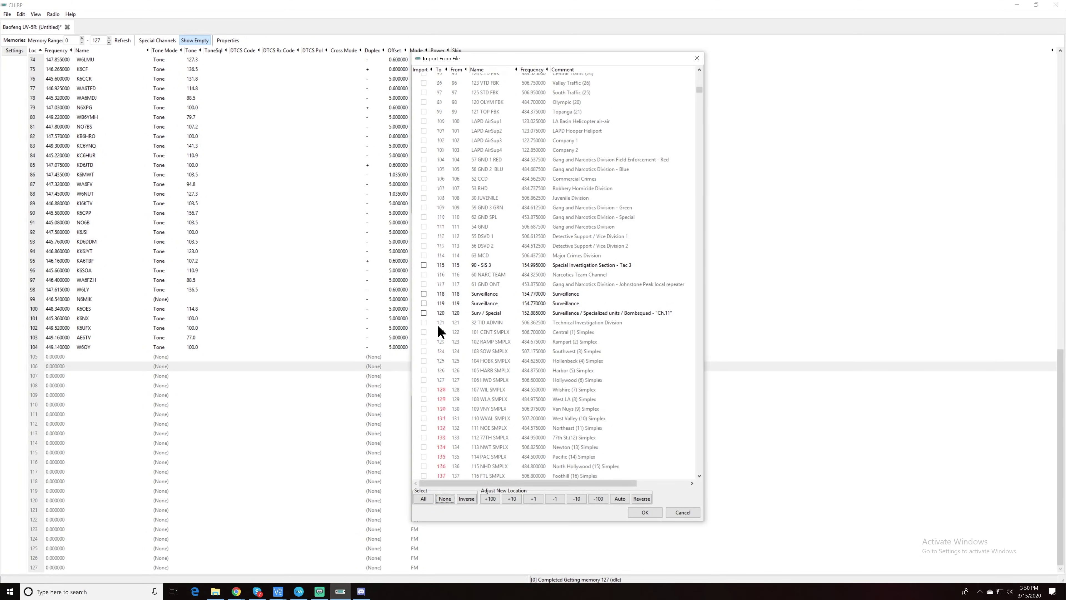
scroll(505, 326, down, 4)
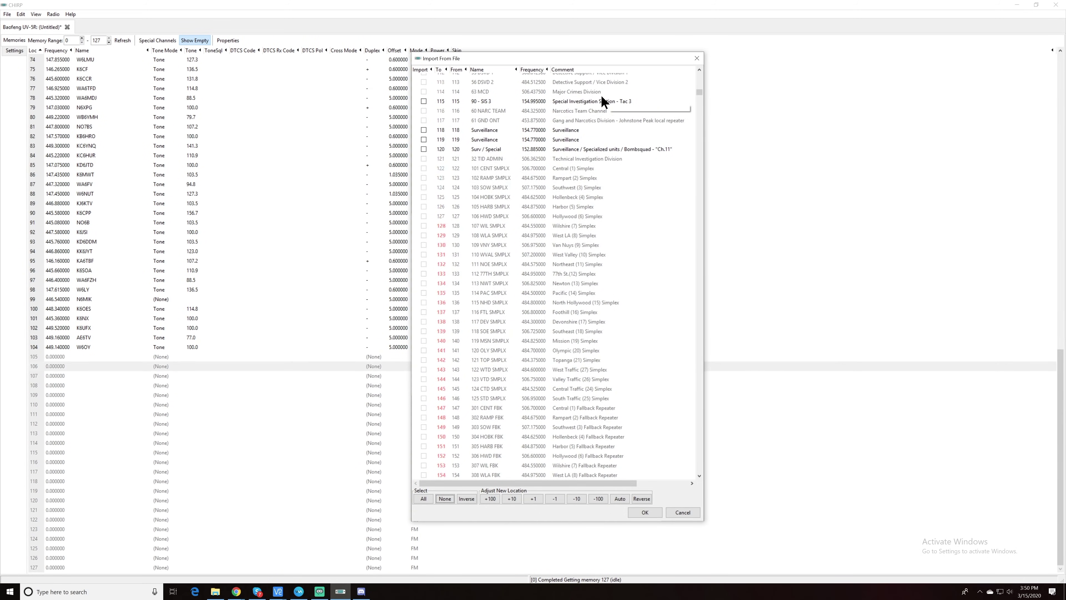
scroll(588, 202, up, 3)
click(562, 71)
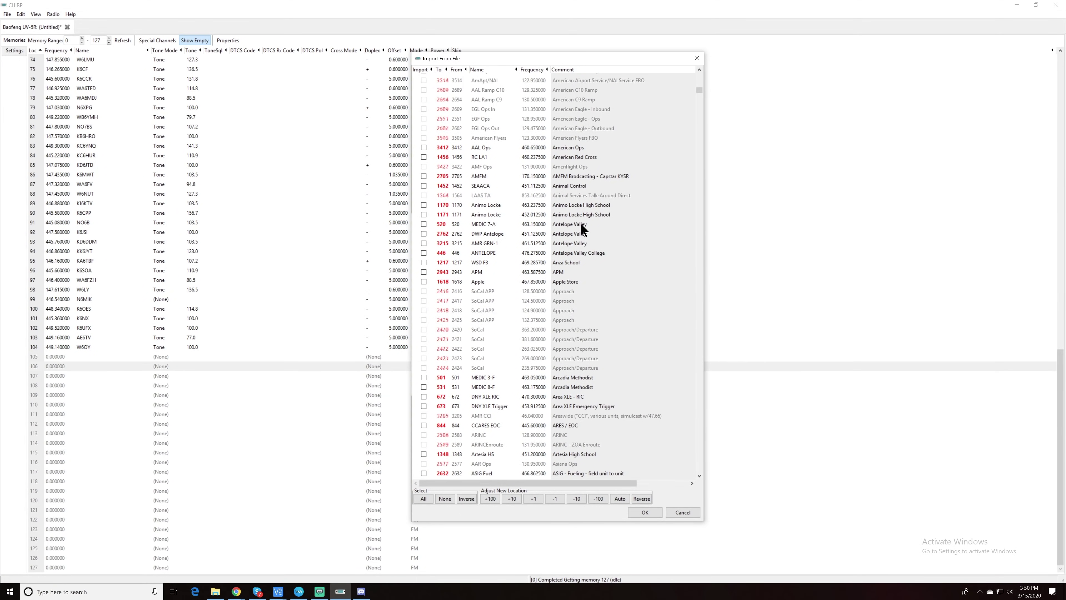
Select only the Lakewood Simplex channel (LACo DCS) and the Lakewood / Cerritos channel (L-TAC 3) for import.
scroll(586, 308, down, 7)
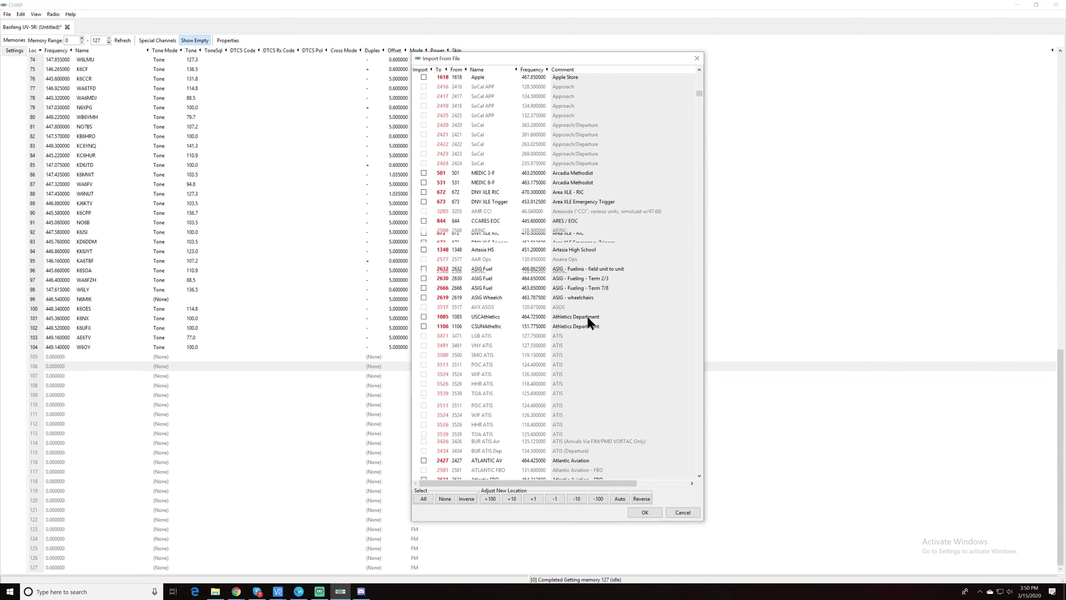
scroll(587, 319, down, 10)
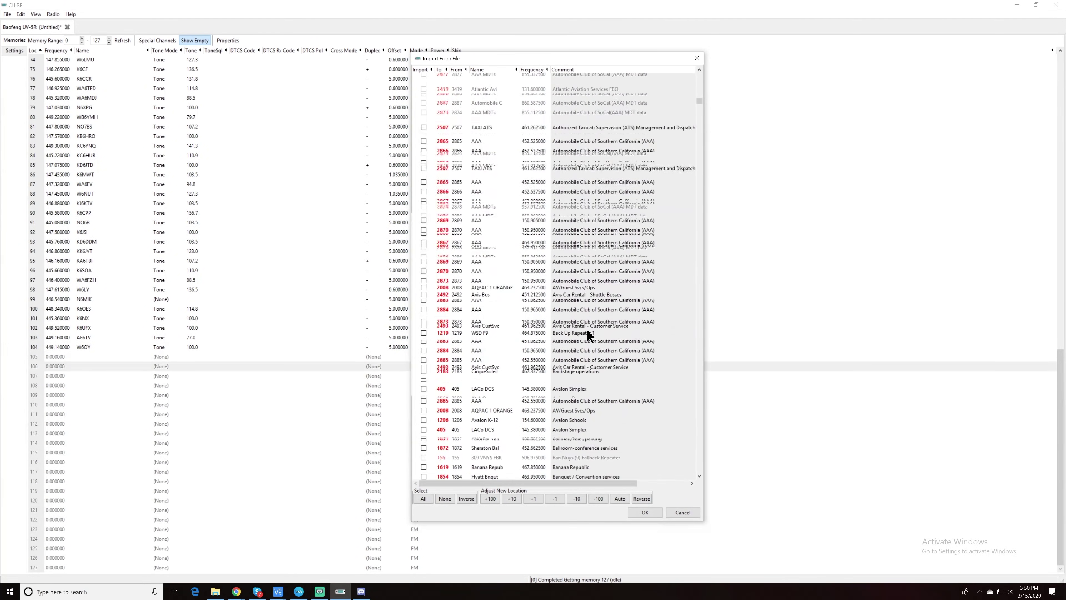
scroll(587, 330, down, 10)
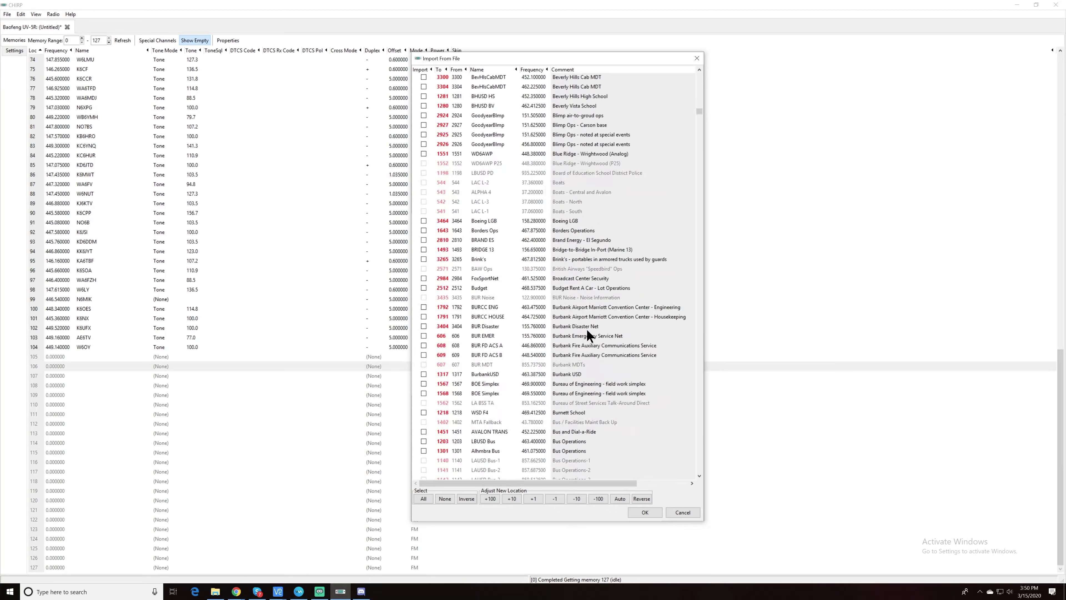
scroll(588, 330, down, 11)
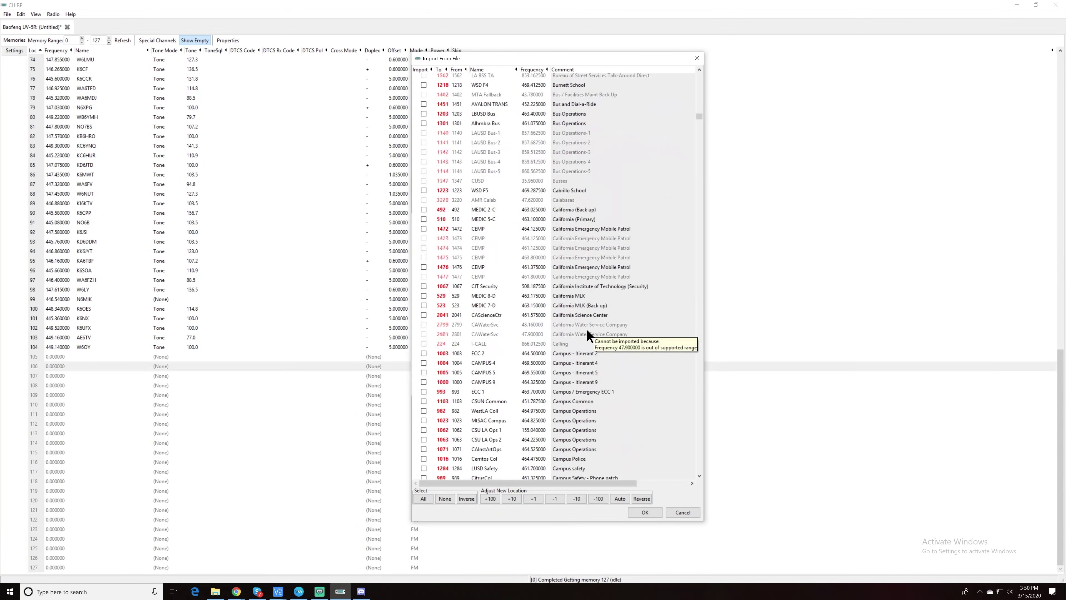
scroll(587, 334, down, 15)
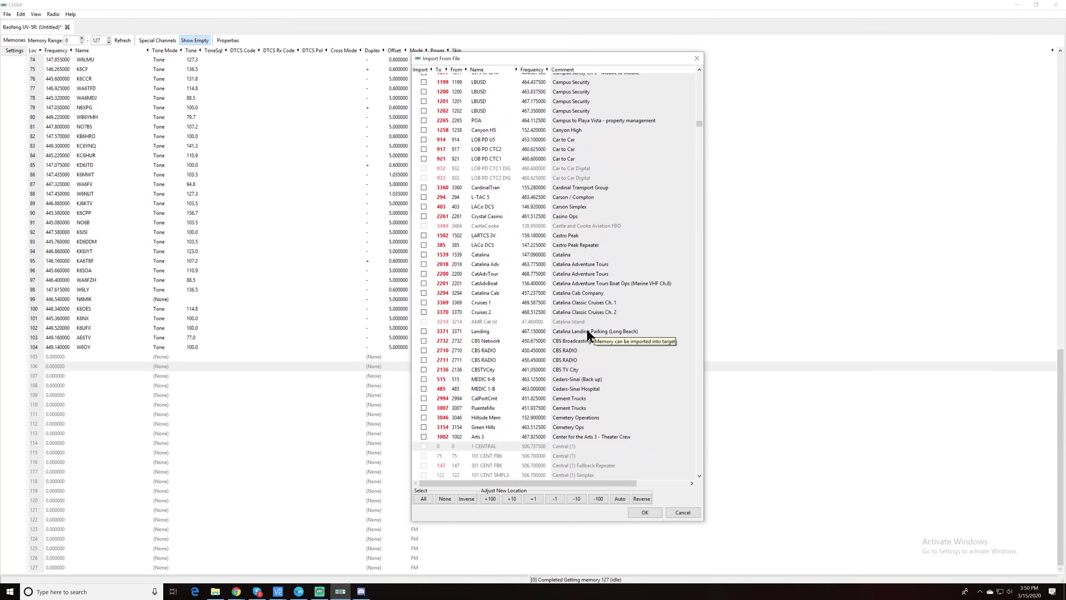
scroll(586, 329, down, 3)
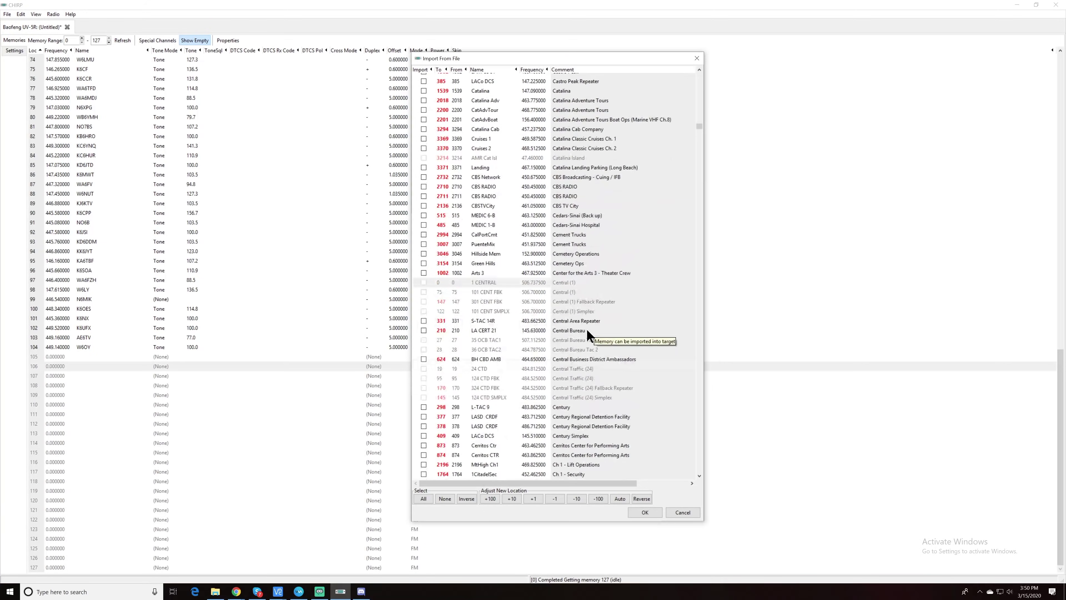
scroll(575, 377, down, 5)
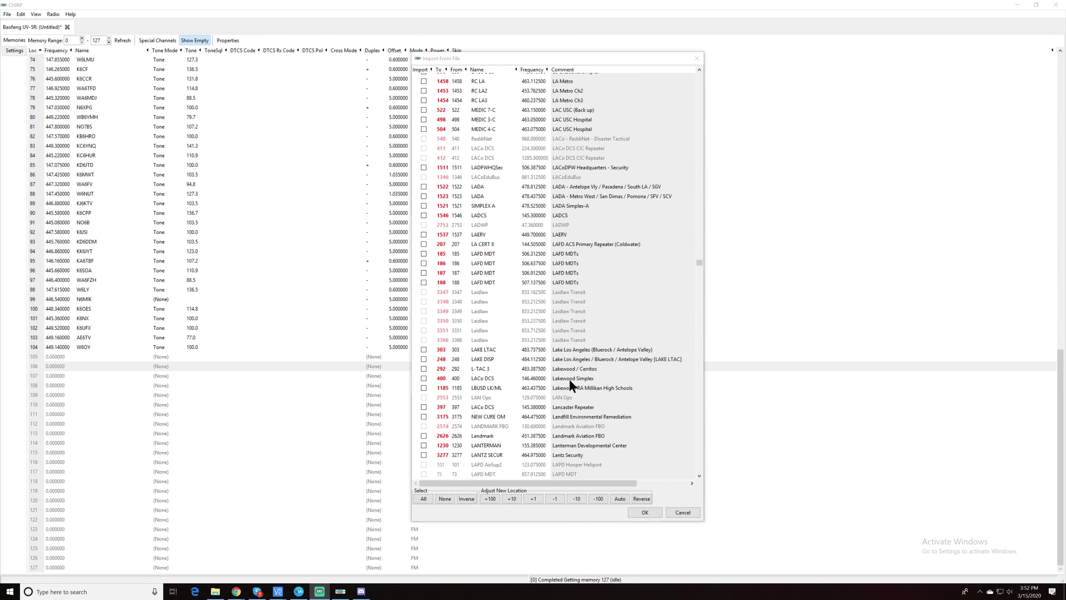
click(423, 378)
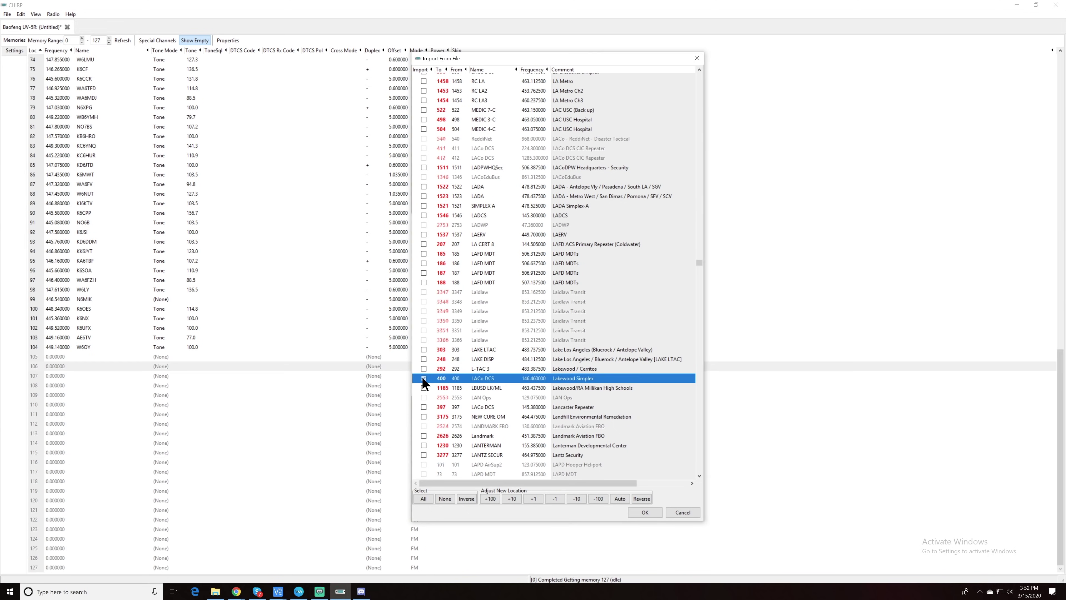
click(423, 369)
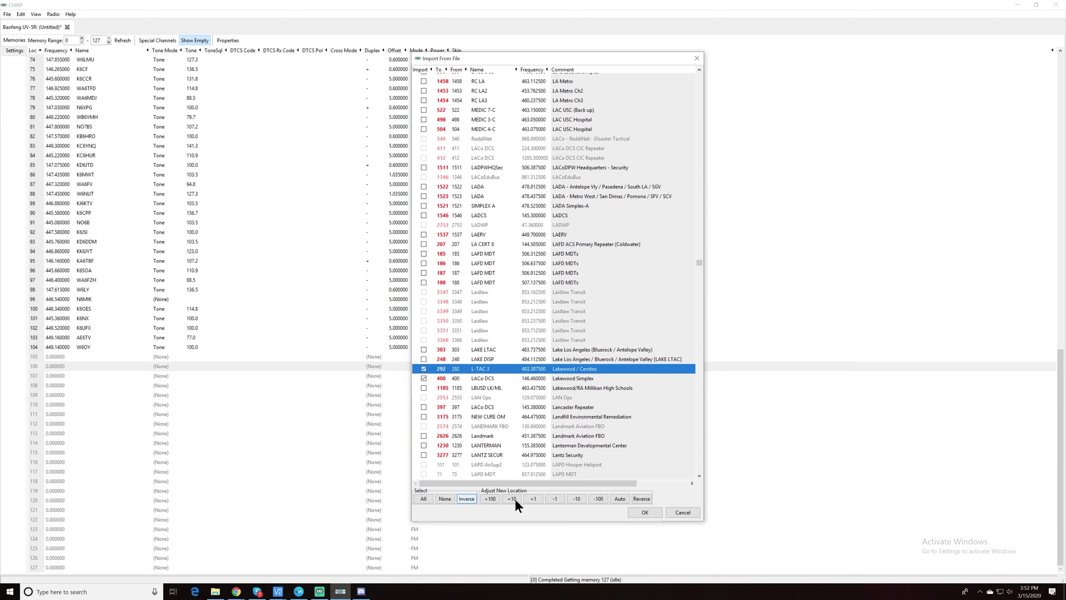
Auto-assign new locations to the two selected channels, shift them by +105, and import them.
click(619, 499)
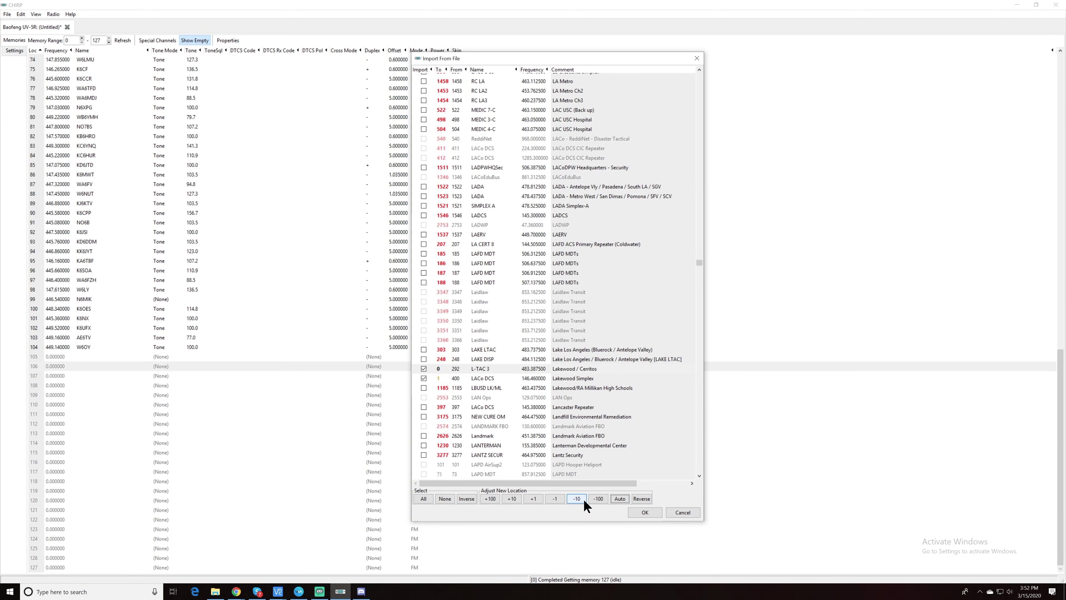
click(491, 500)
click(537, 500)
click(537, 500)
click(537, 500)
click(537, 500)
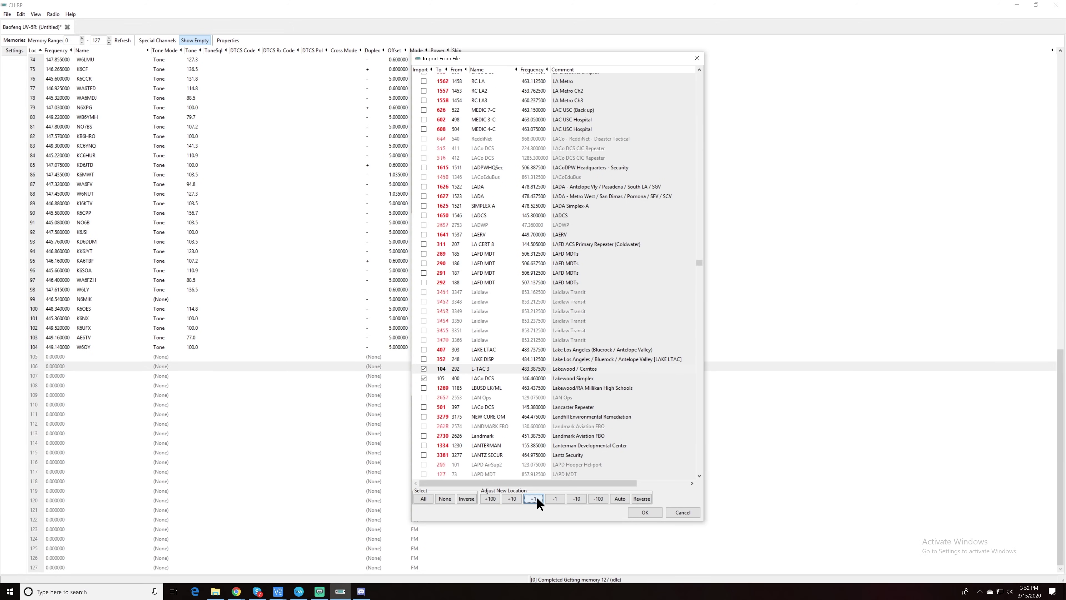
click(539, 499)
click(635, 514)
Check the imported channels in the memory list and set the Duplex of L-TAC 3 at location 105 to off.
scroll(224, 418, up, 10)
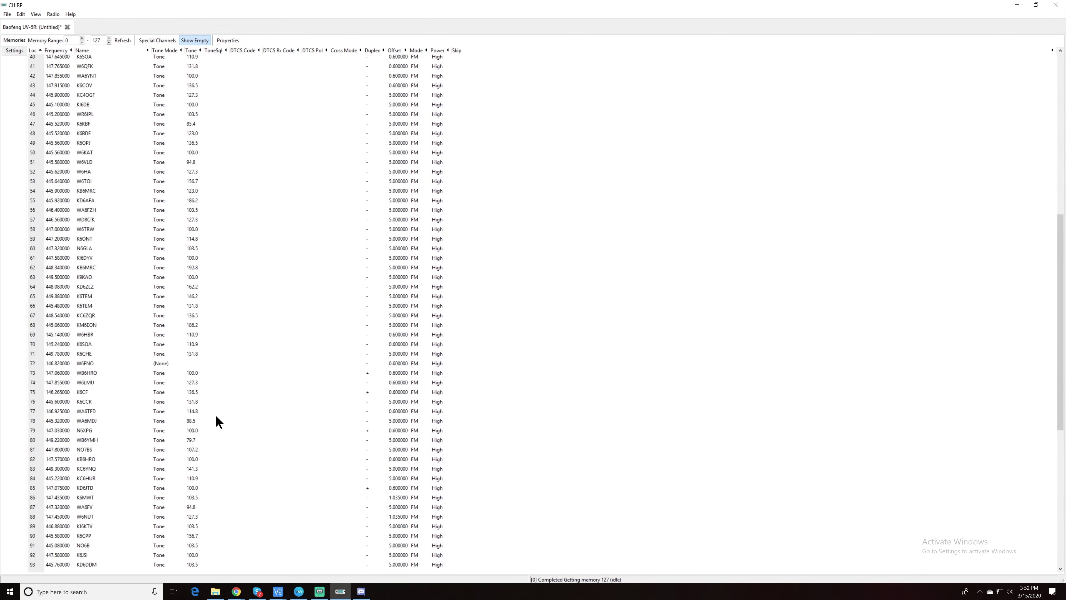
scroll(218, 420, down, 8)
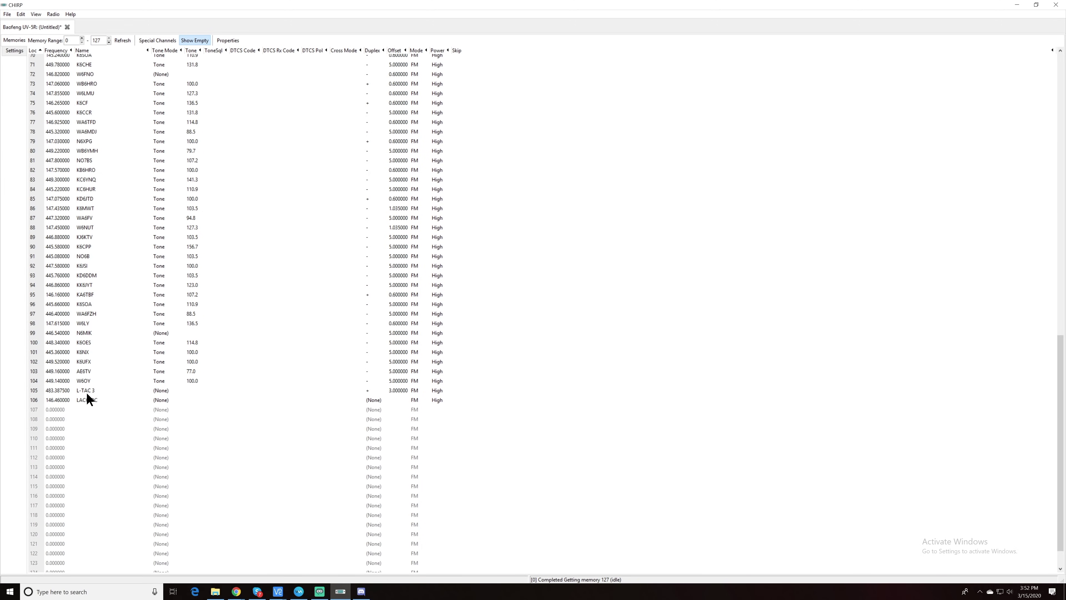
click(161, 393)
click(369, 390)
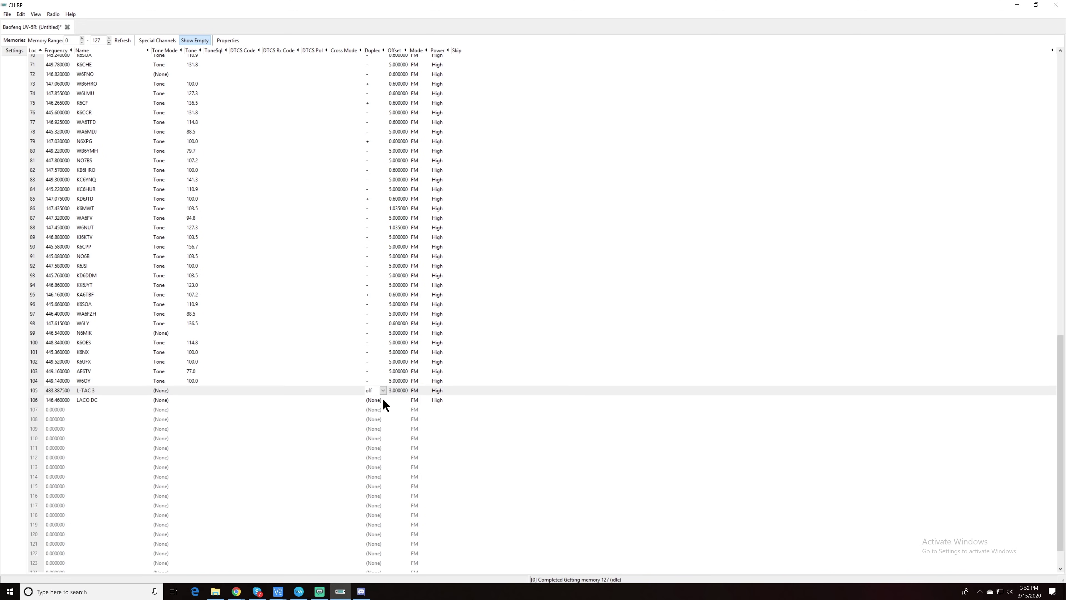
Set the Duplex of the LACO DC channel at location 106 to off.
scroll(381, 398, up, 15)
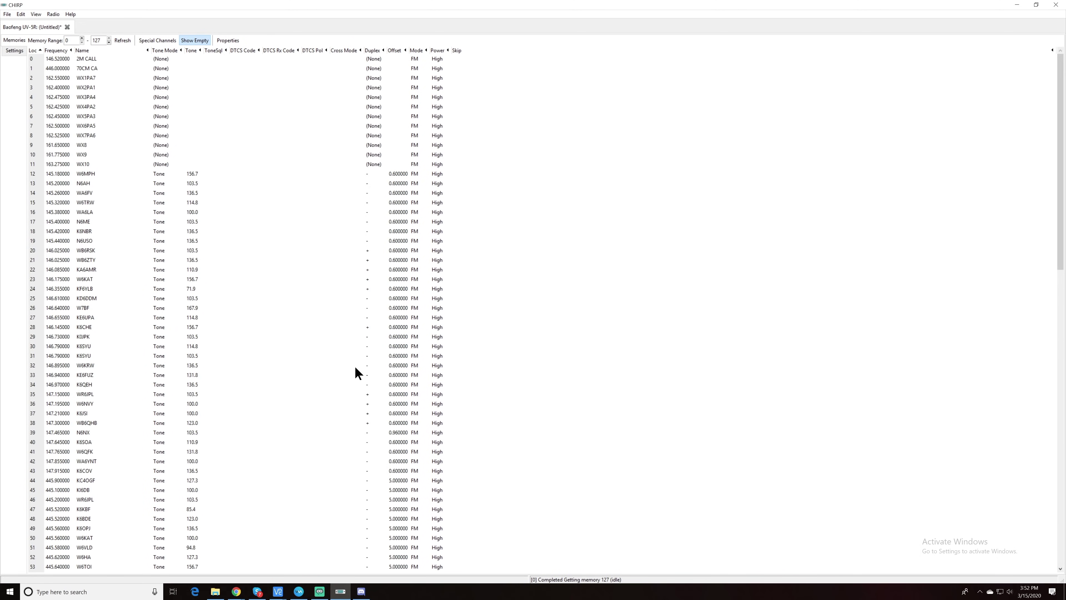
scroll(355, 367, down, 15)
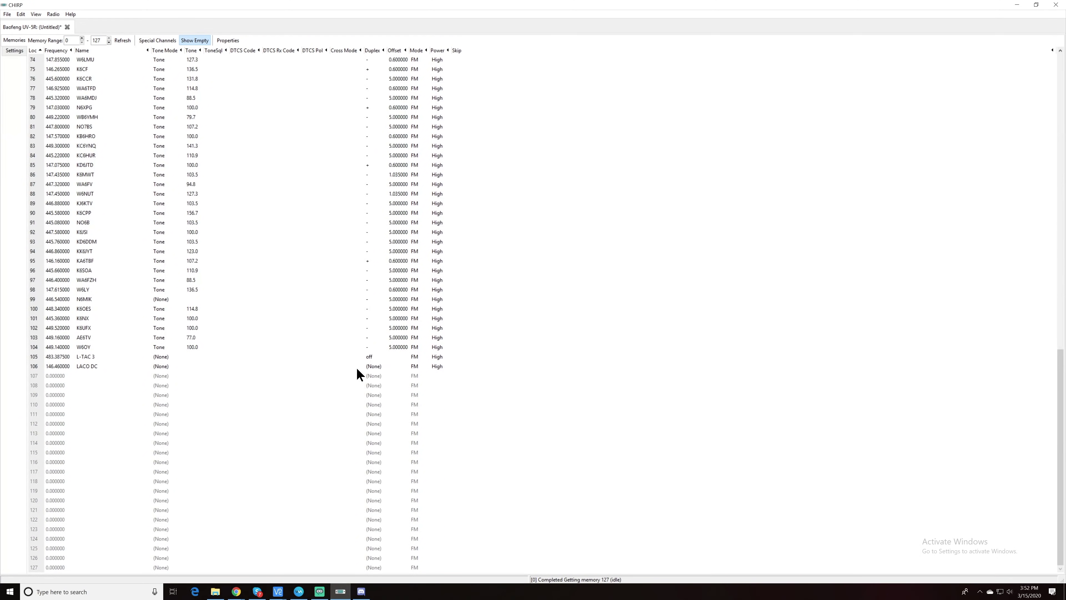
click(368, 365)
click(382, 365)
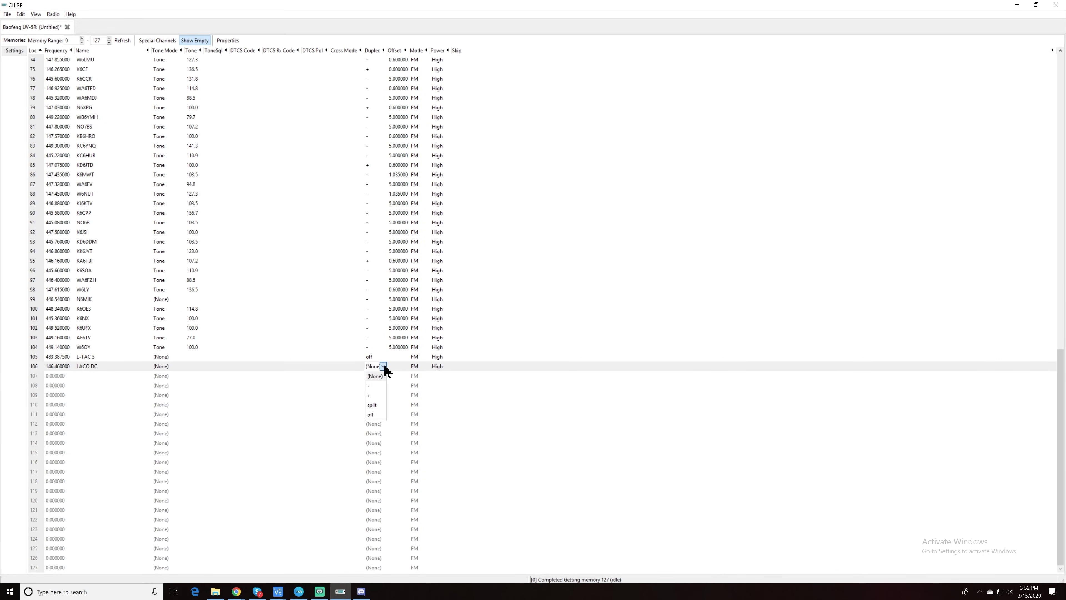
click(377, 412)
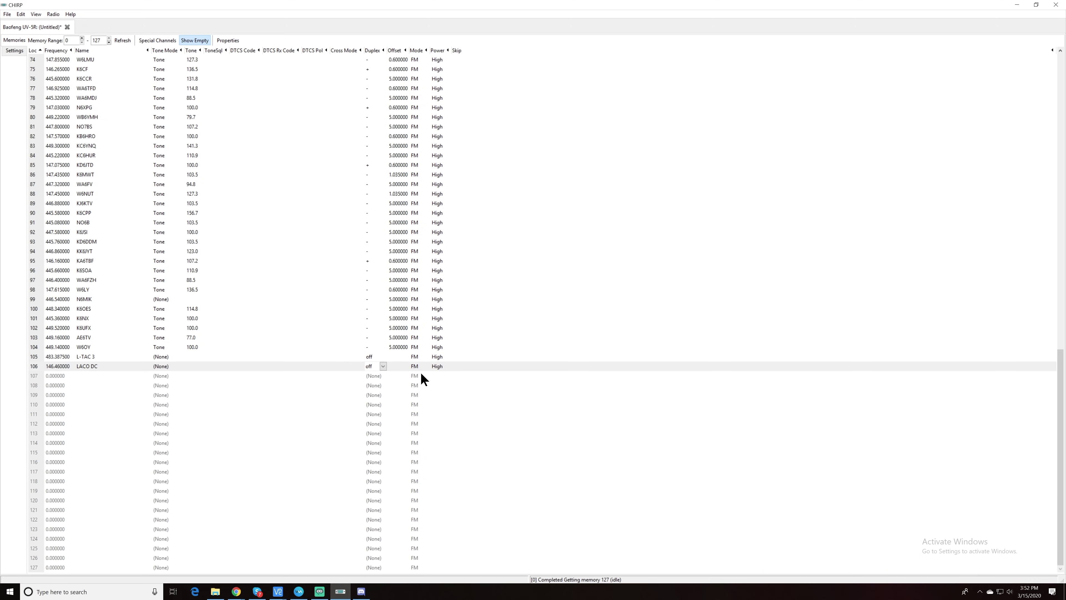
Set the Duplex of weather channels WX2PA1, WX3PA4 and WX4PA2 at locations 3 to 5 to off.
scroll(370, 359, up, 20)
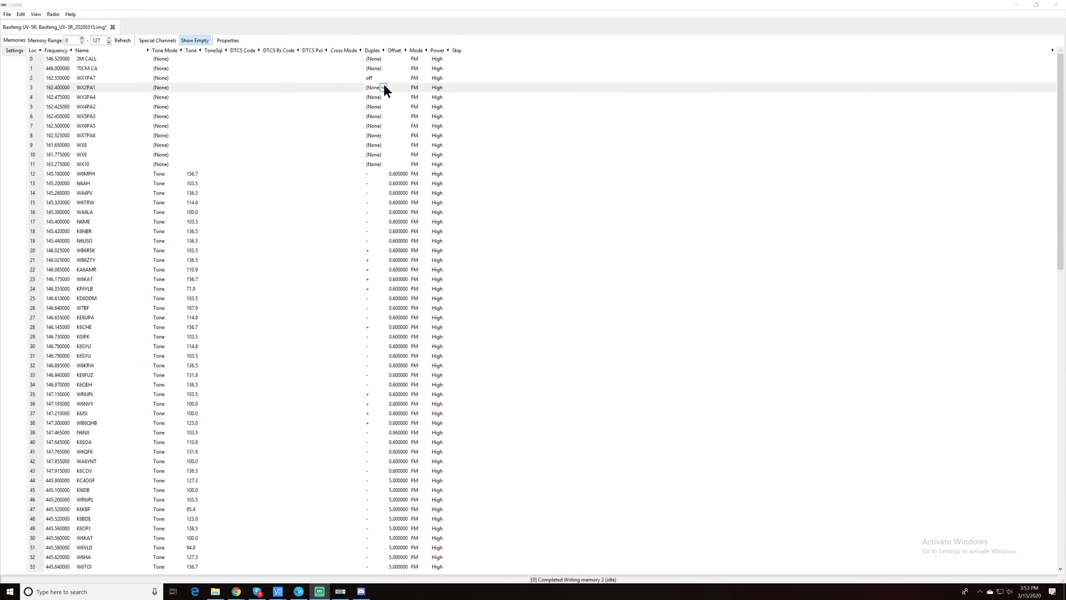
click(383, 87)
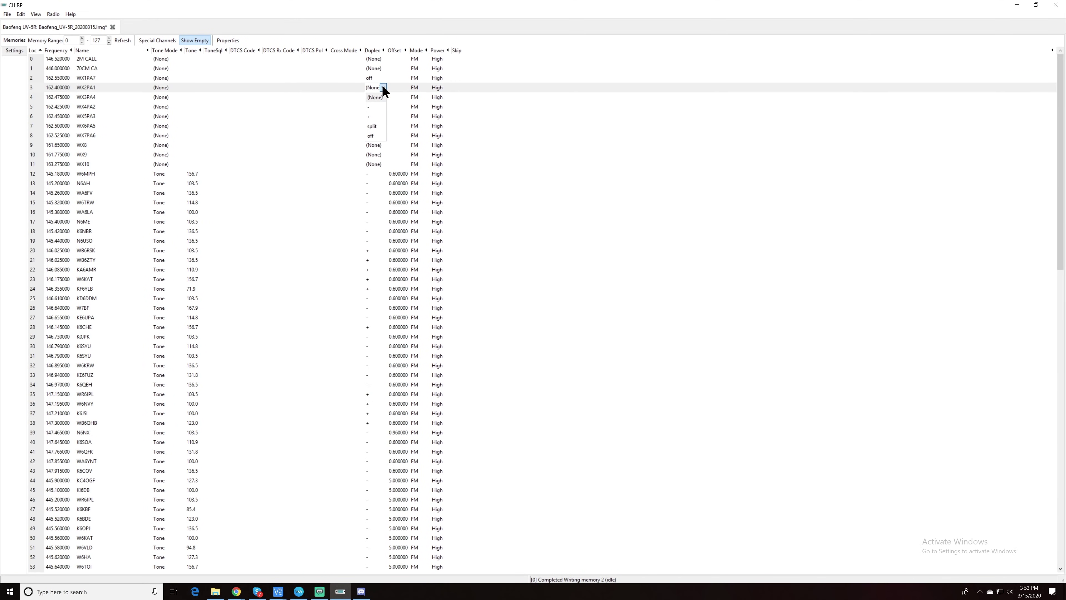
click(369, 137)
click(385, 100)
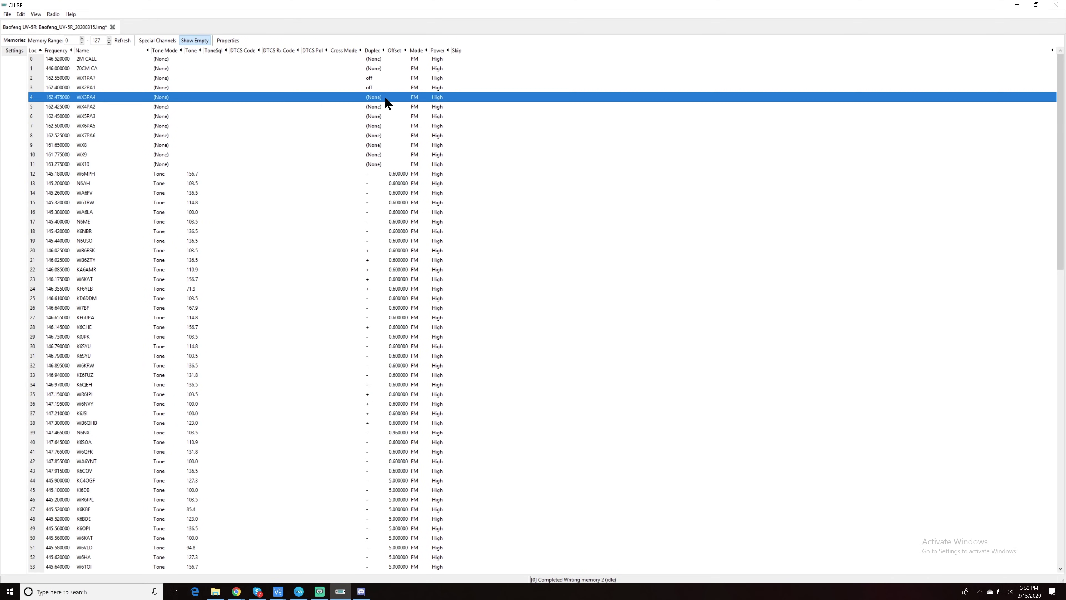
click(384, 97)
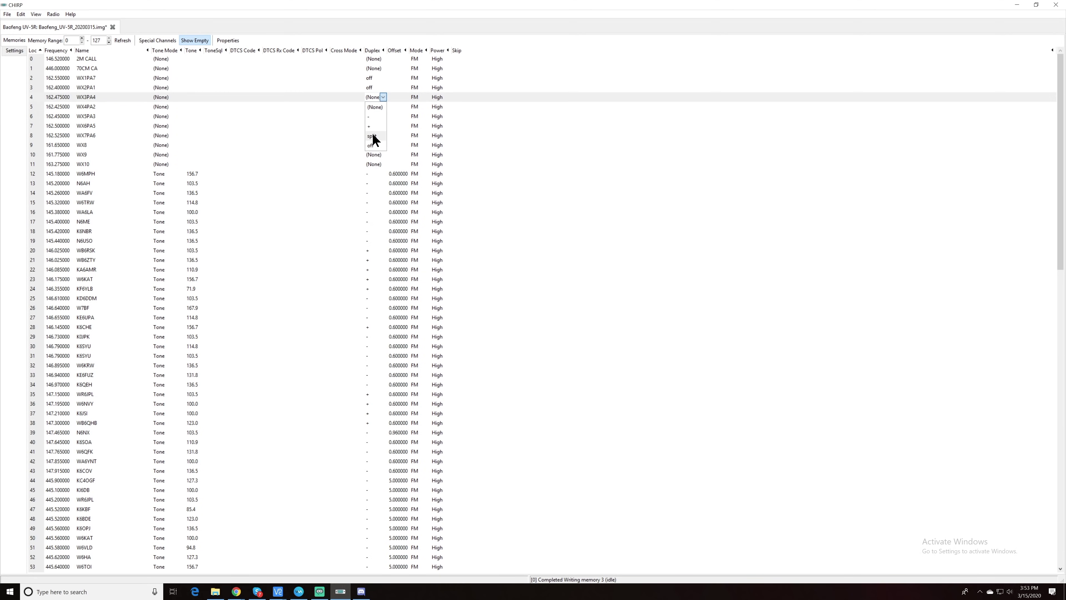
click(370, 144)
click(385, 107)
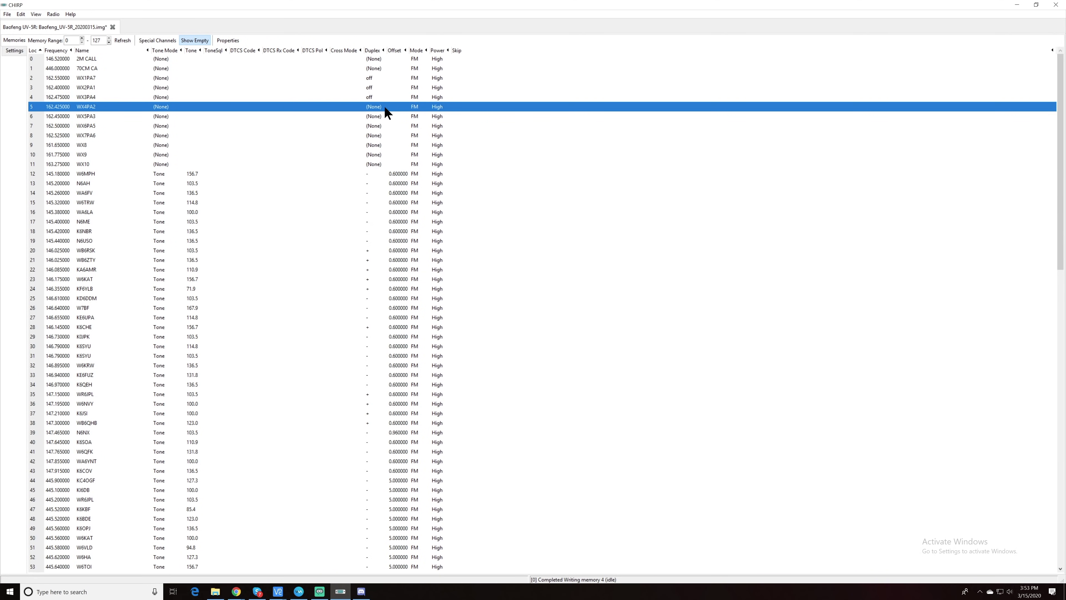
click(384, 106)
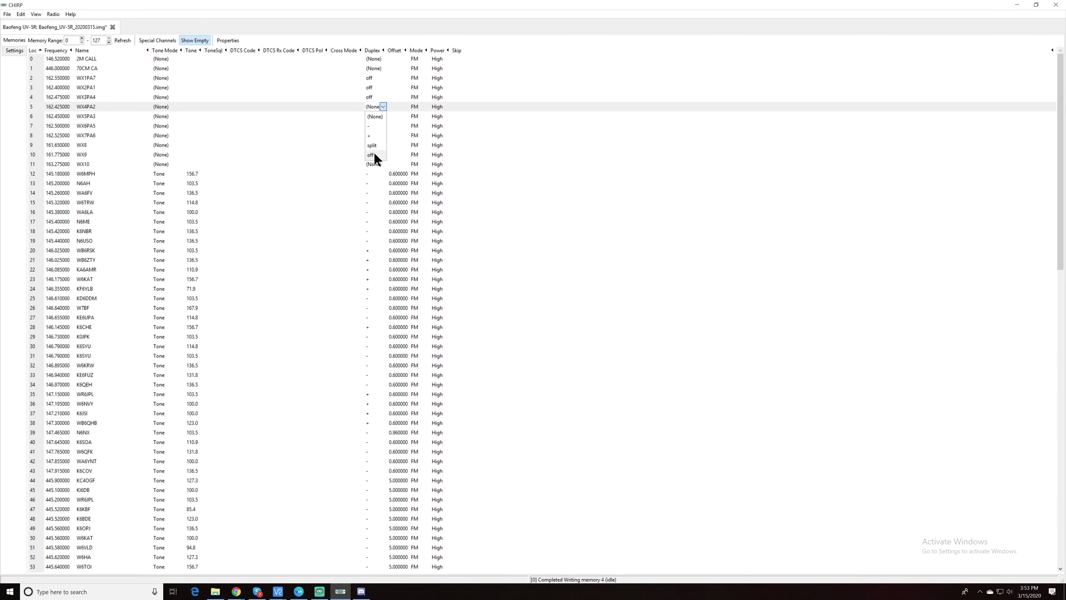
Set the Duplex of weather channels WX5PA3, WX6PA5 and WX7PA6 at locations 6 to 8 to off.
click(383, 117)
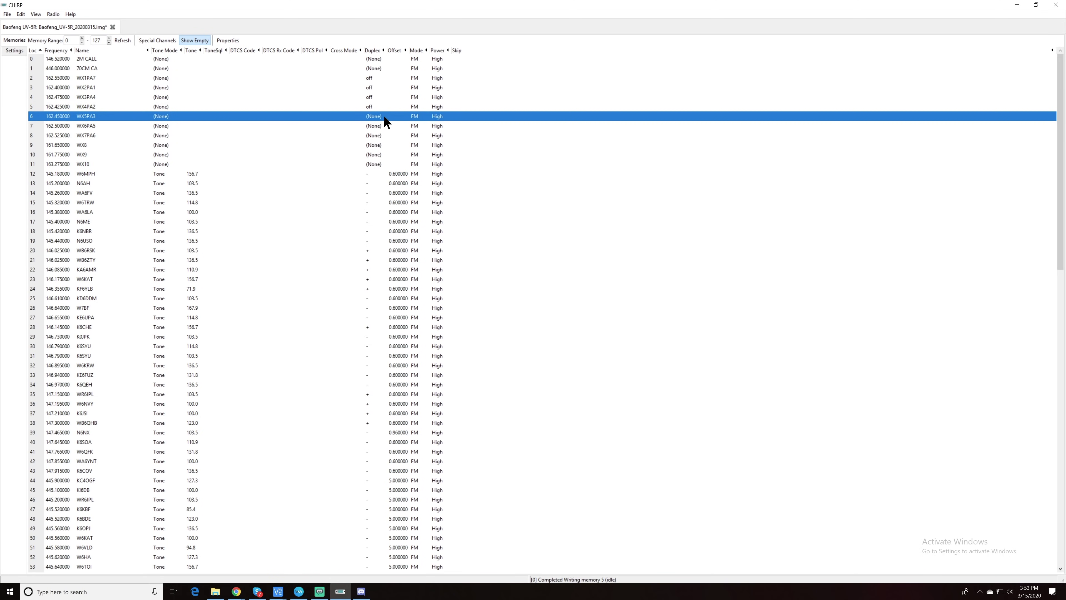
click(384, 116)
click(383, 115)
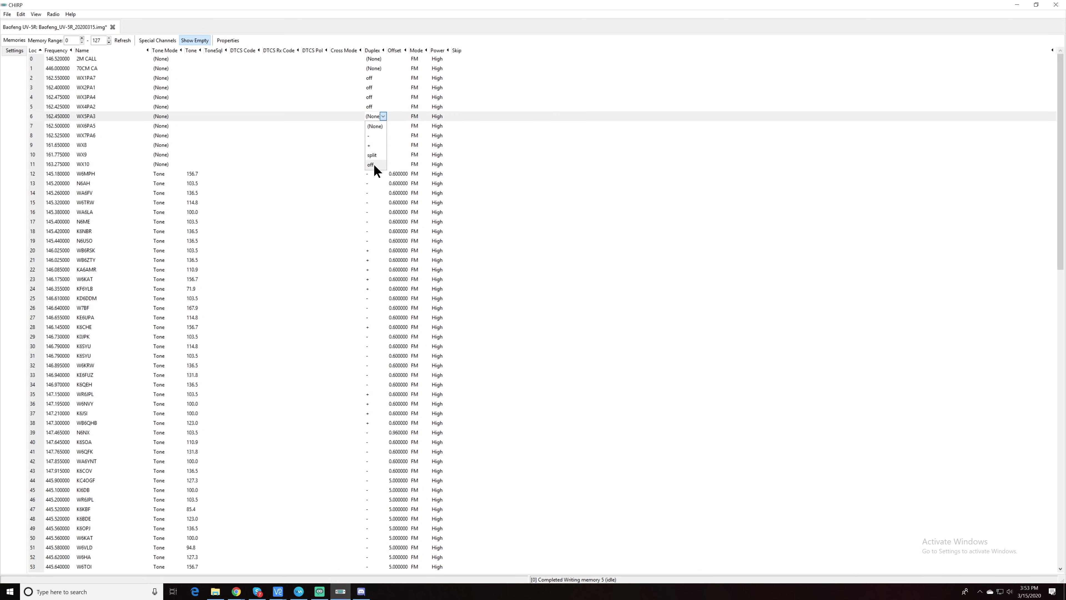
click(371, 164)
click(381, 125)
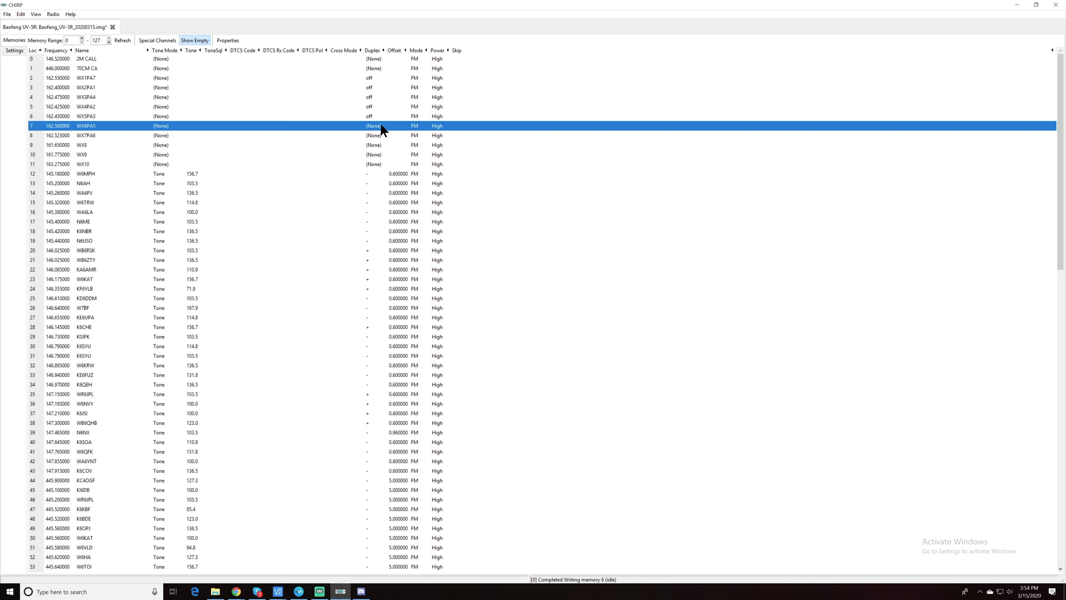
click(381, 125)
click(382, 125)
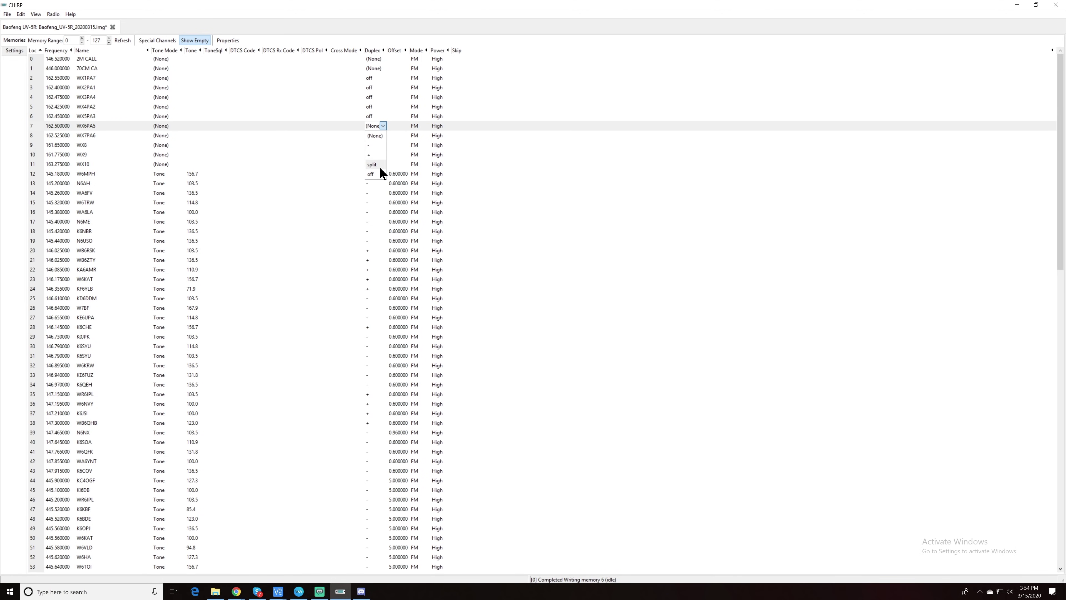
click(379, 174)
click(380, 134)
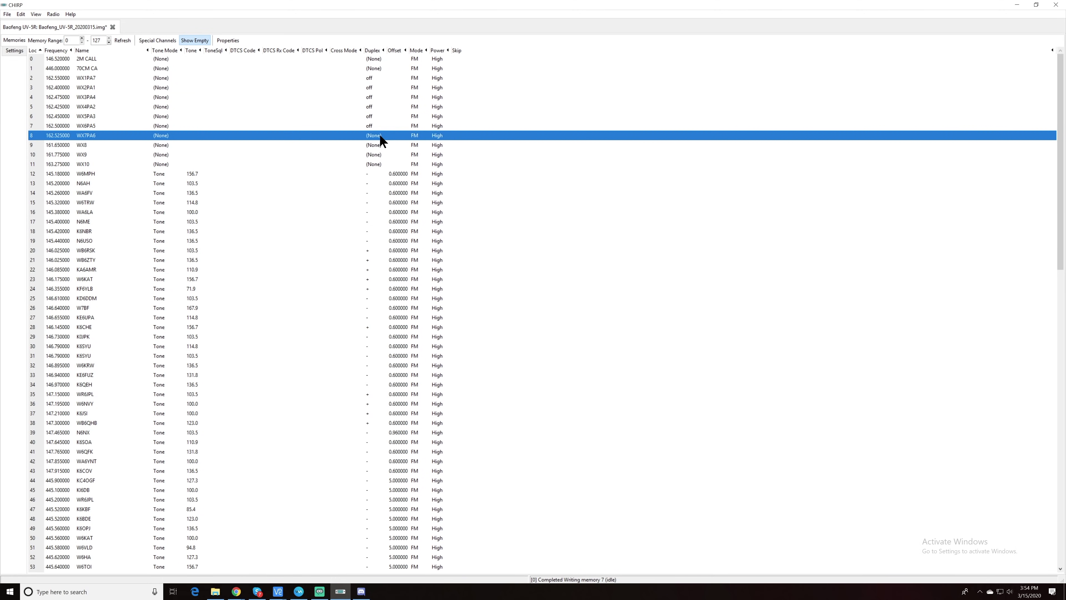
click(380, 135)
click(383, 135)
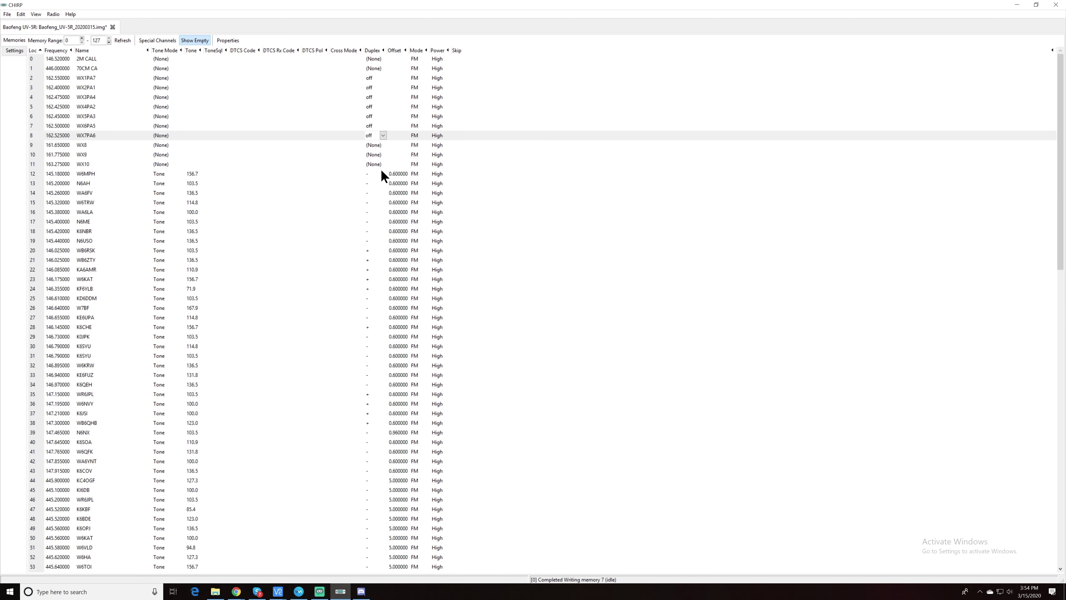
Set the Duplex of weather channels WX8, WX9 and WX10 at locations 9 to 11 to off.
click(379, 144)
click(379, 144)
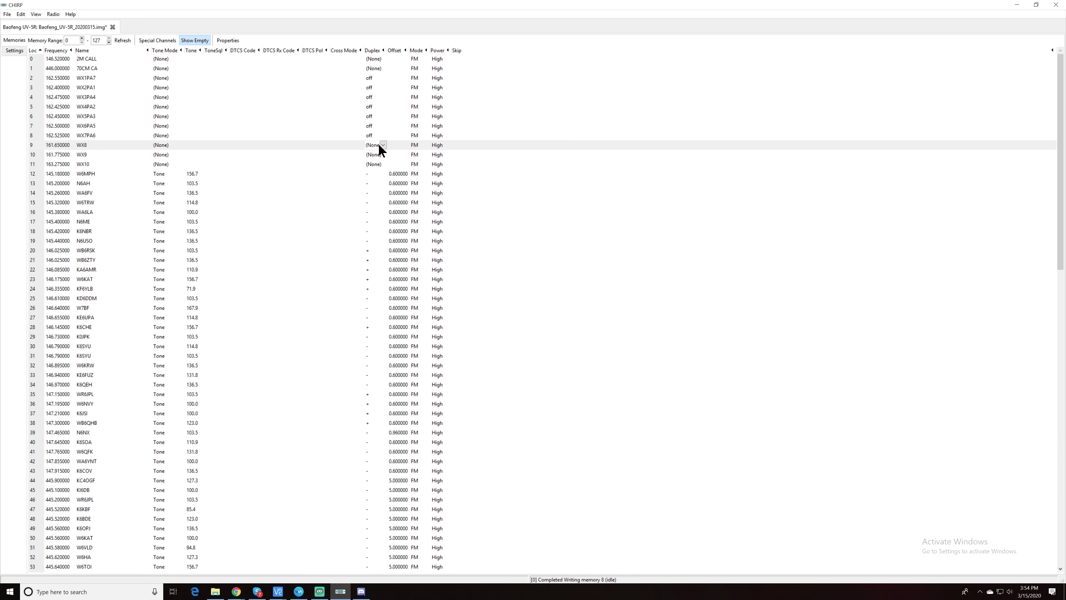
click(382, 145)
click(377, 189)
click(376, 154)
click(376, 154)
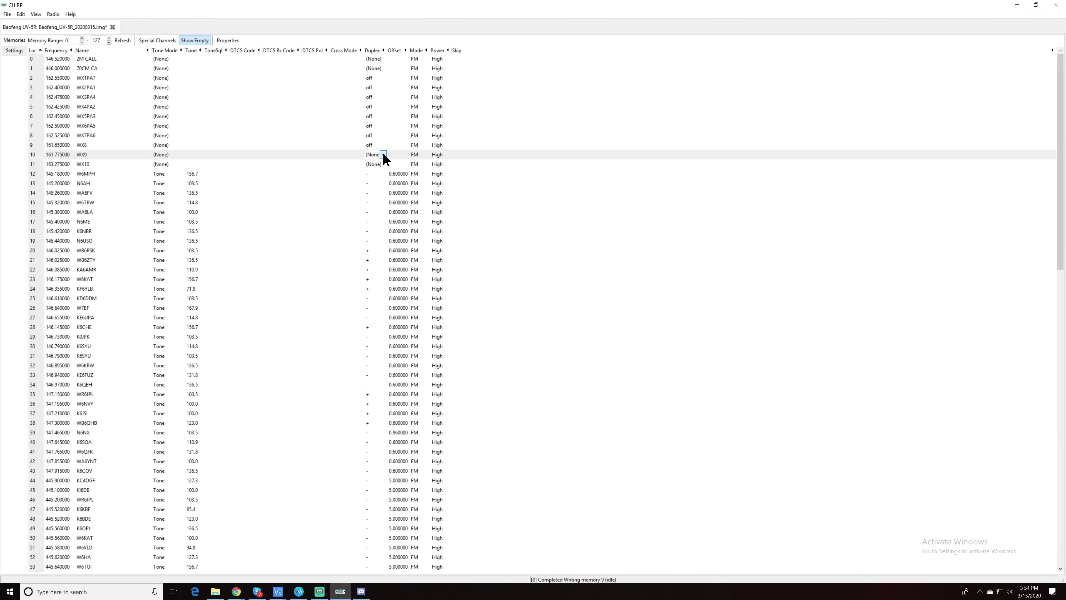
click(383, 155)
click(374, 203)
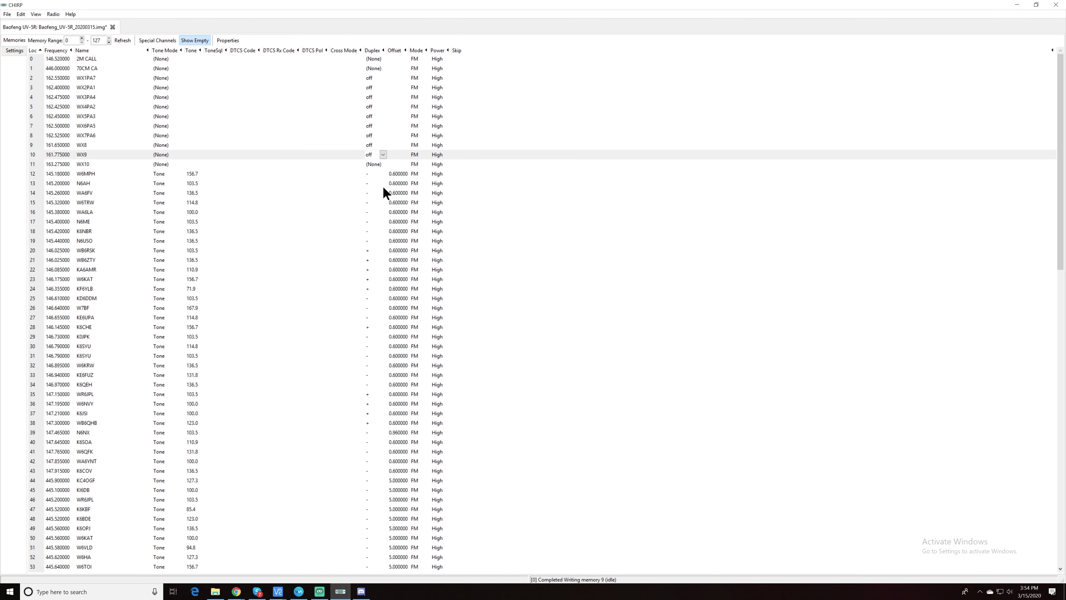
click(381, 164)
click(382, 164)
click(383, 164)
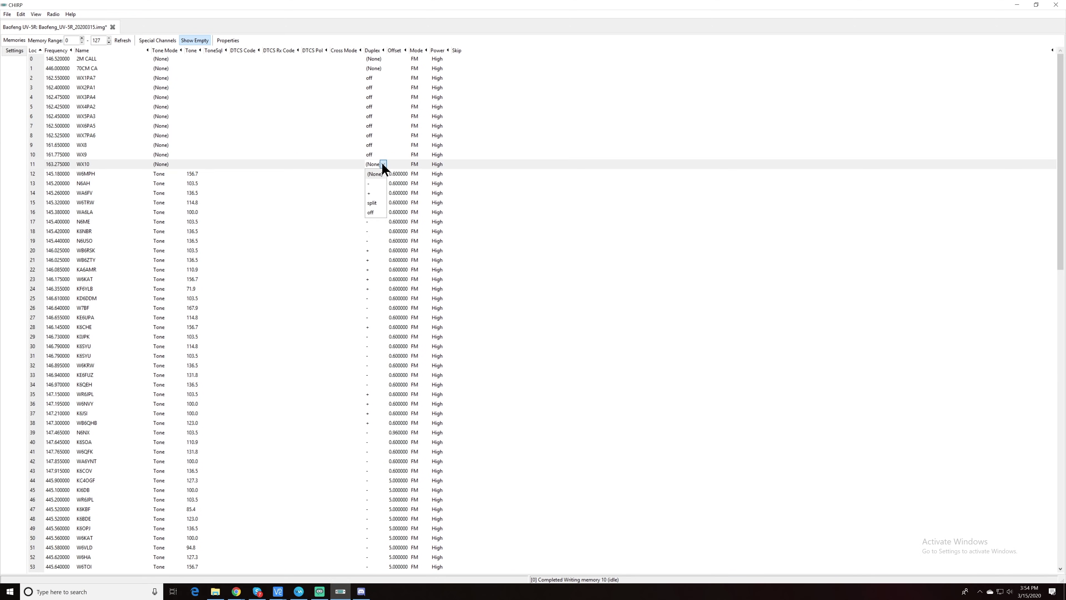
click(380, 212)
Set Skip to S for the first four weather channels, at locations 2 to 5.
click(468, 78)
click(457, 79)
key(s)
click(458, 98)
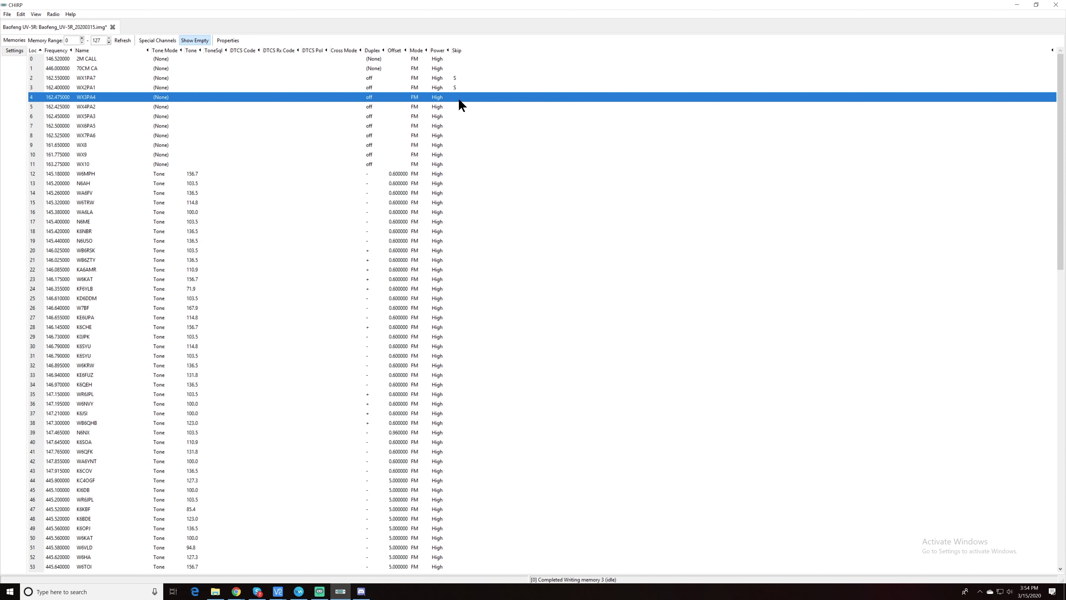
click(459, 97)
key(s)
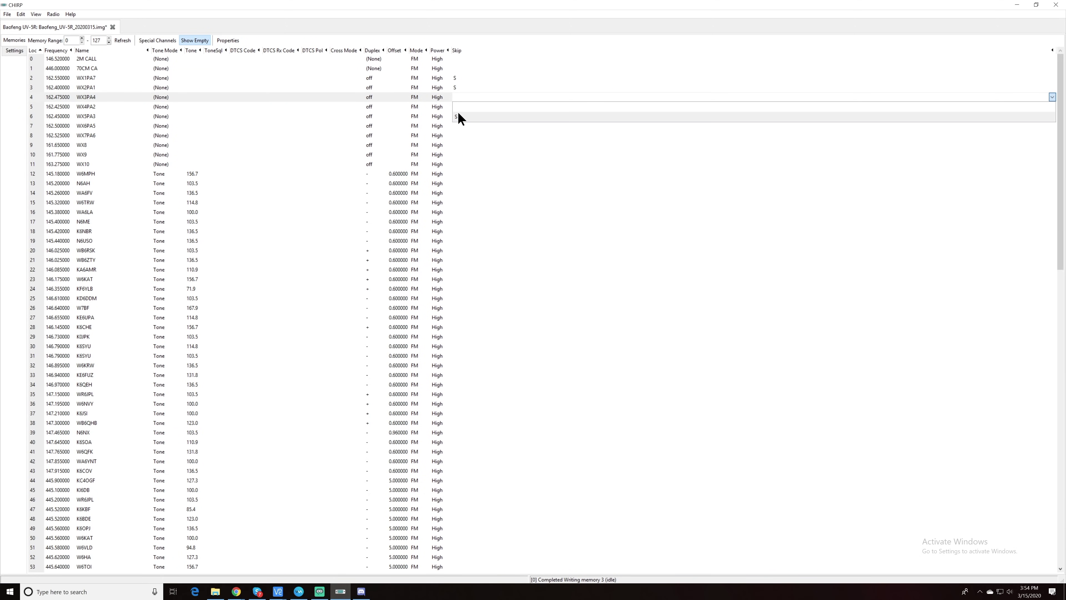
click(459, 111)
click(457, 107)
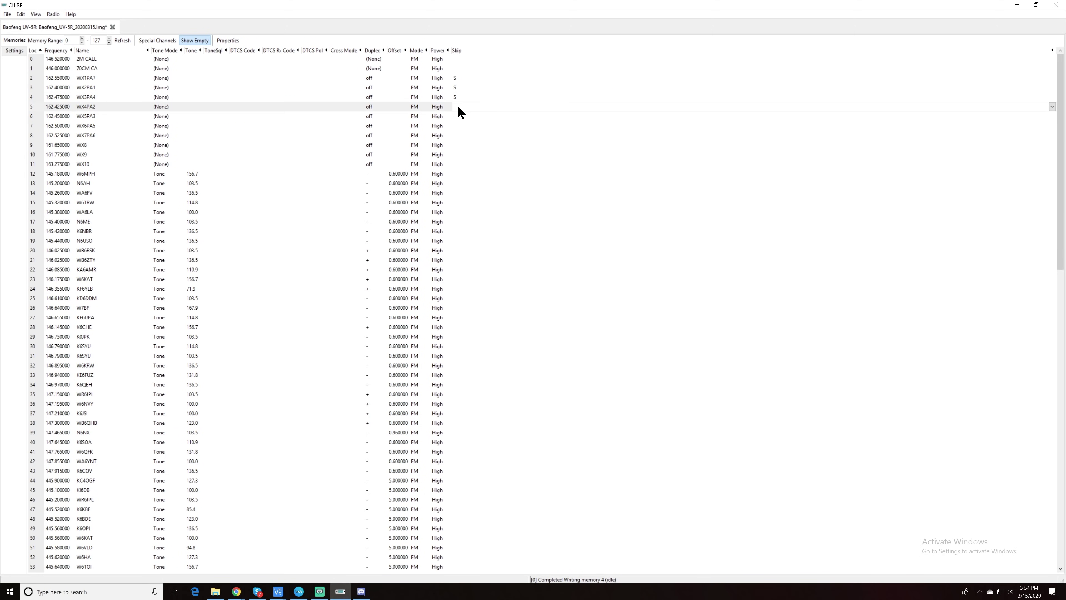
click(457, 106)
click(470, 131)
Set Skip to S for weather channels WX5PA3, WX6PA5 and WX7PA6 at locations 6 to 8.
click(464, 118)
click(464, 118)
click(464, 119)
click(463, 131)
click(465, 126)
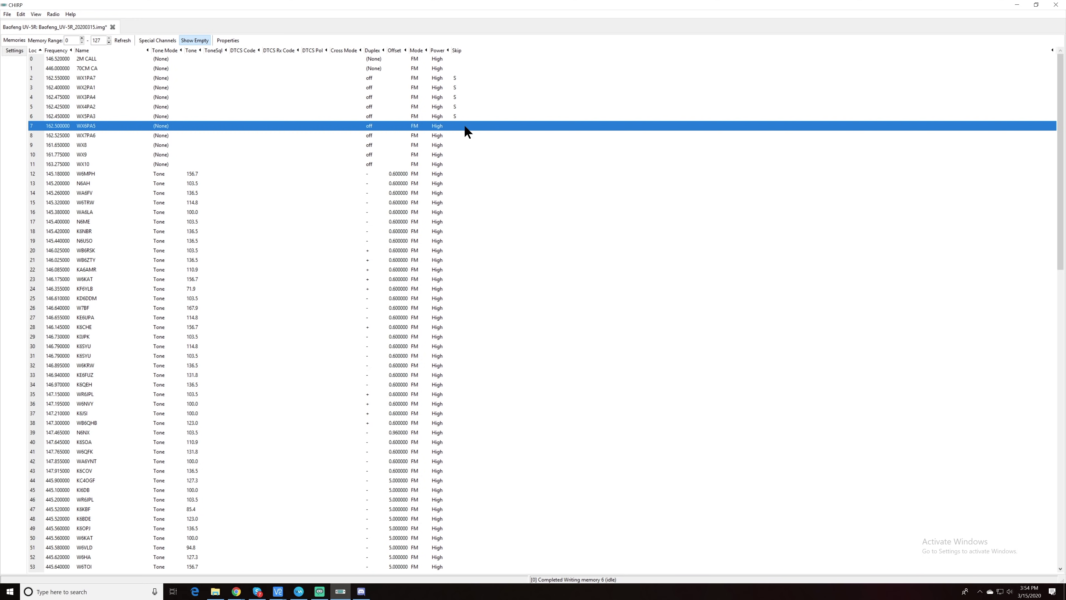
click(465, 126)
click(462, 125)
click(461, 142)
click(461, 135)
click(461, 136)
click(462, 138)
click(462, 150)
Set Skip to S for weather channels WX8, WX9 and WX10 at locations 9 to 11.
click(462, 145)
click(462, 144)
click(462, 146)
click(462, 159)
click(463, 154)
click(463, 154)
click(463, 154)
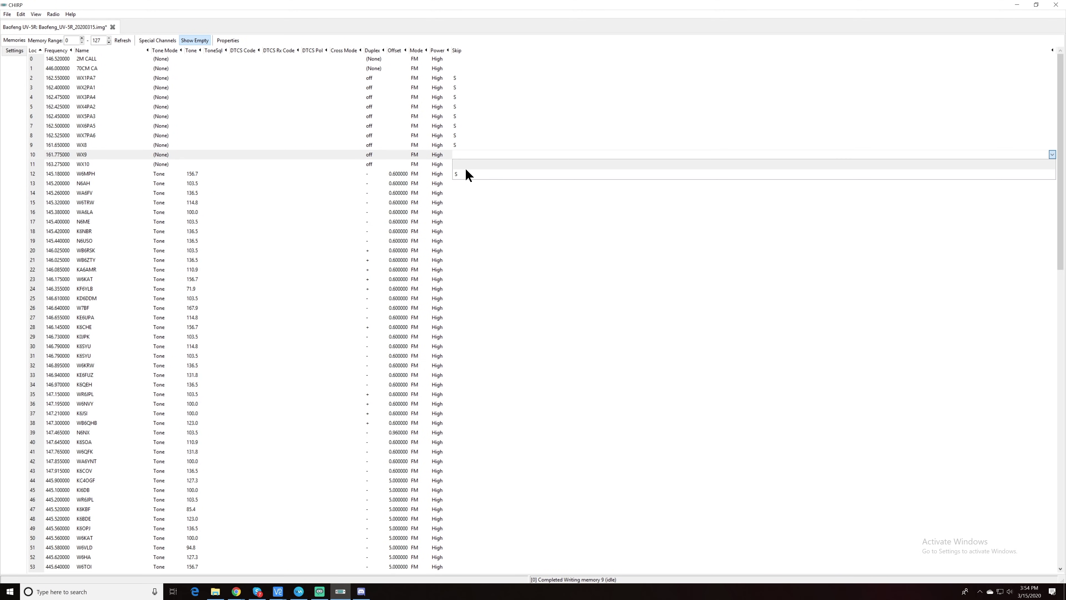
click(464, 173)
click(464, 164)
click(465, 163)
click(466, 166)
click(465, 179)
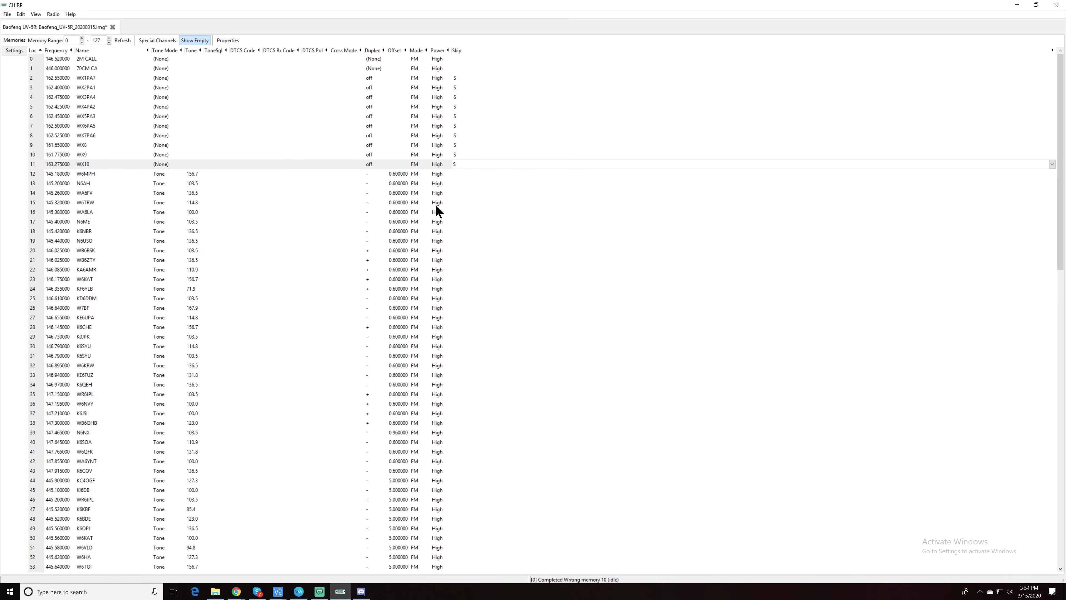
Find the first empty location after LACO DC and start importing the US FRS and GMRS Channels stock configuration.
scroll(435, 208, down, 12)
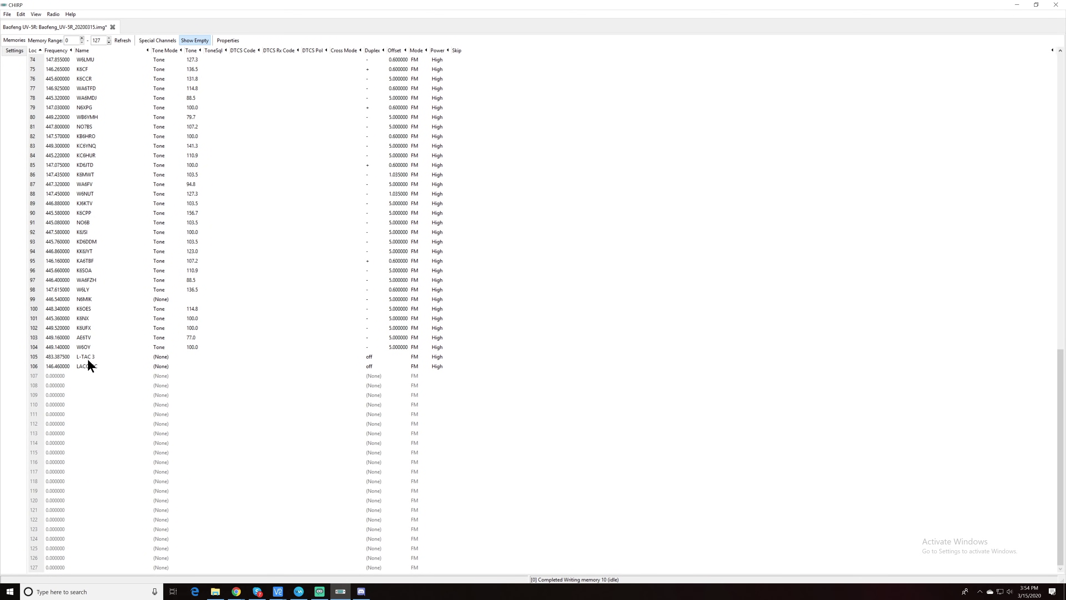
click(84, 366)
click(53, 15)
mouse_move(87, 39)
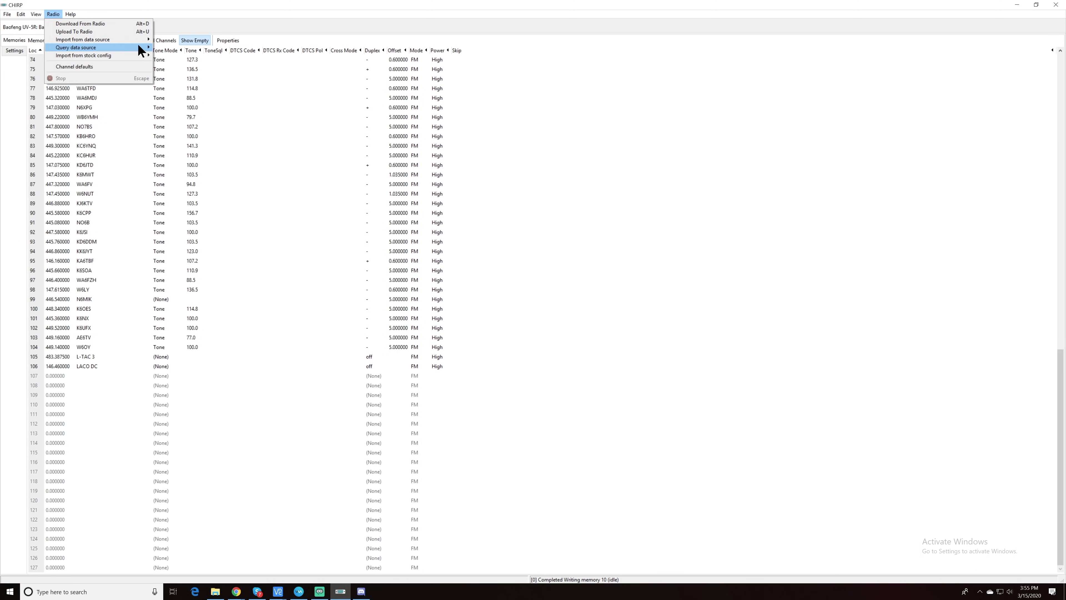
mouse_move(118, 58)
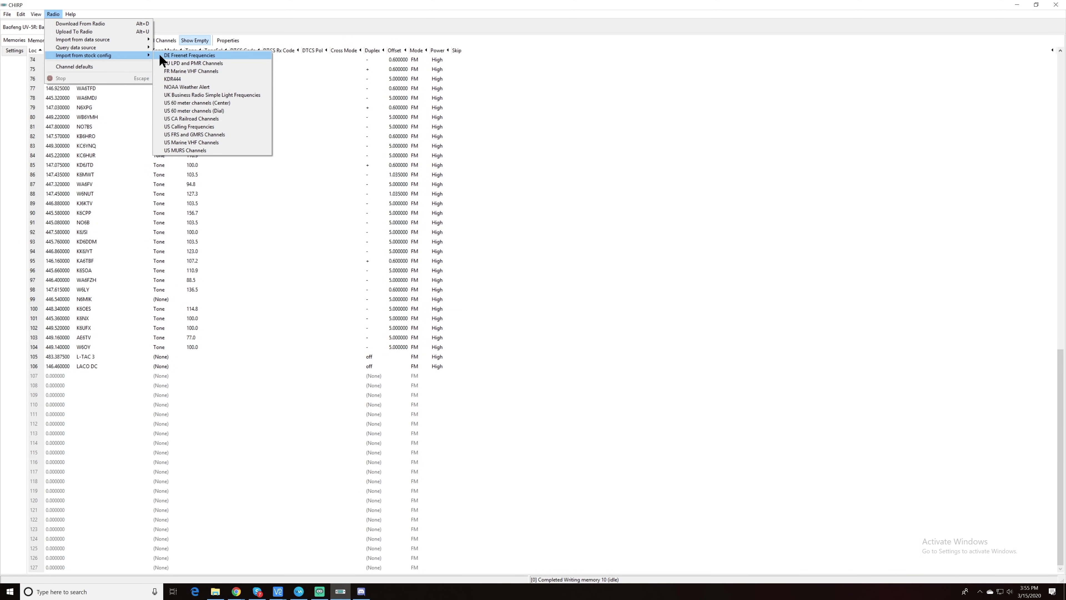
click(210, 136)
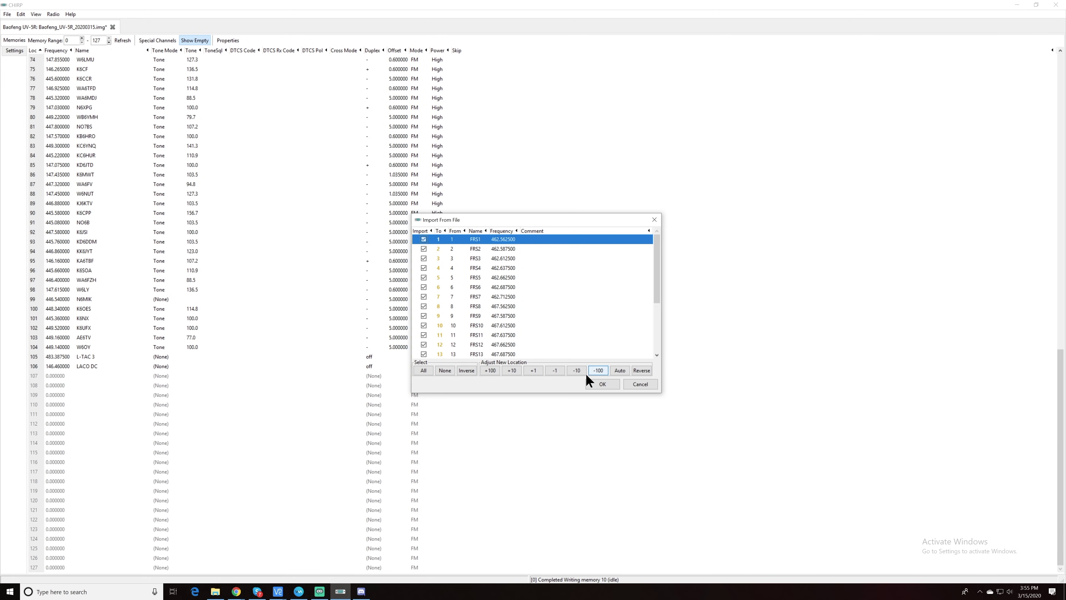
Auto-assign new locations to the FRS and GMRS channels, shift them to start at location 107, and import them.
click(615, 371)
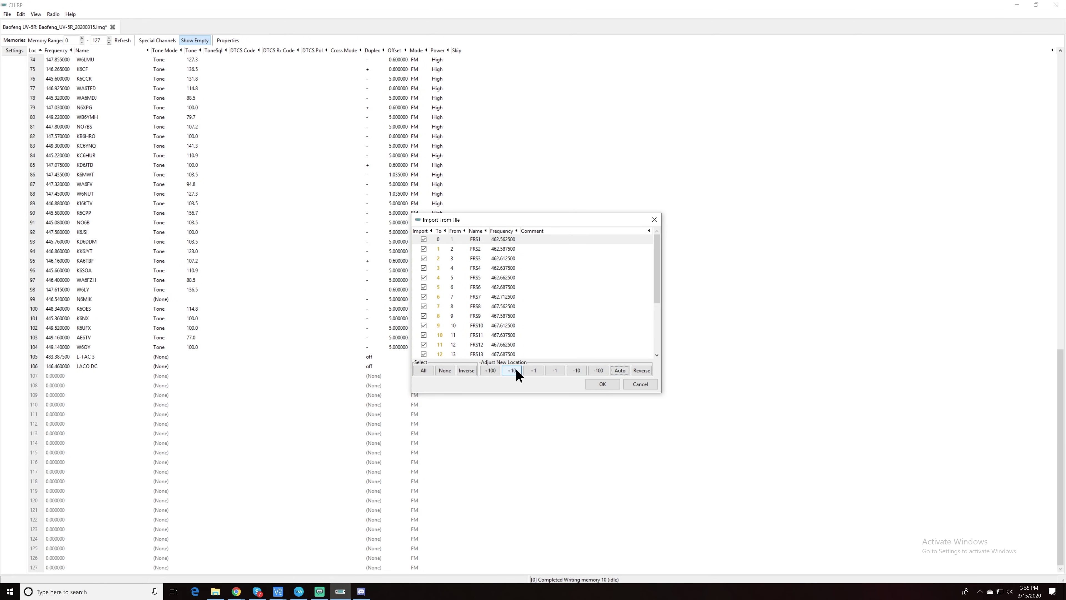
click(489, 370)
click(533, 370)
click(533, 370)
click(533, 371)
click(533, 371)
click(533, 370)
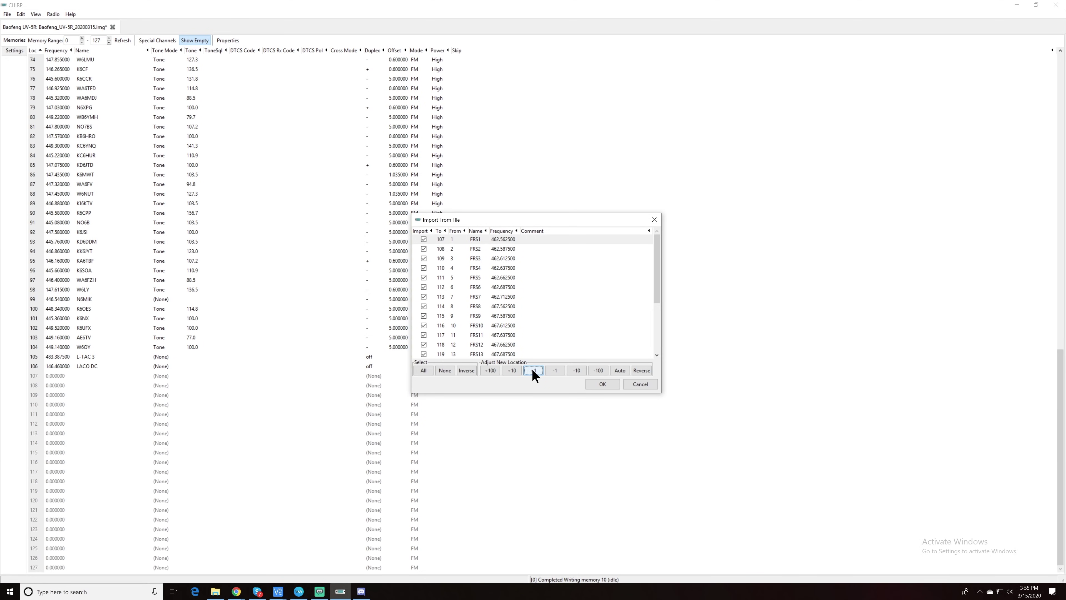
click(602, 384)
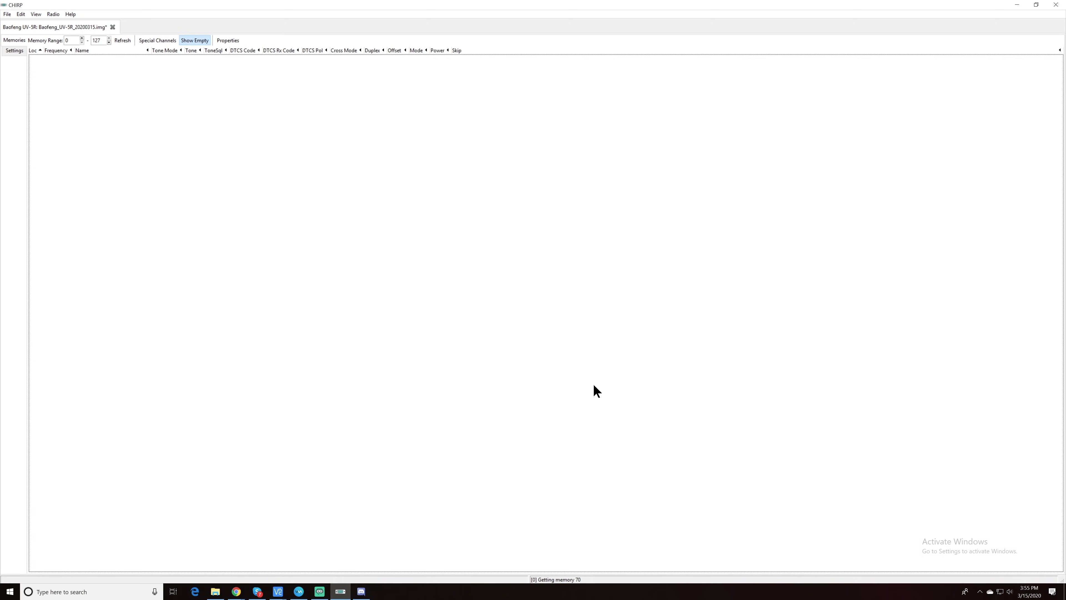
scroll(98, 433, down, 15)
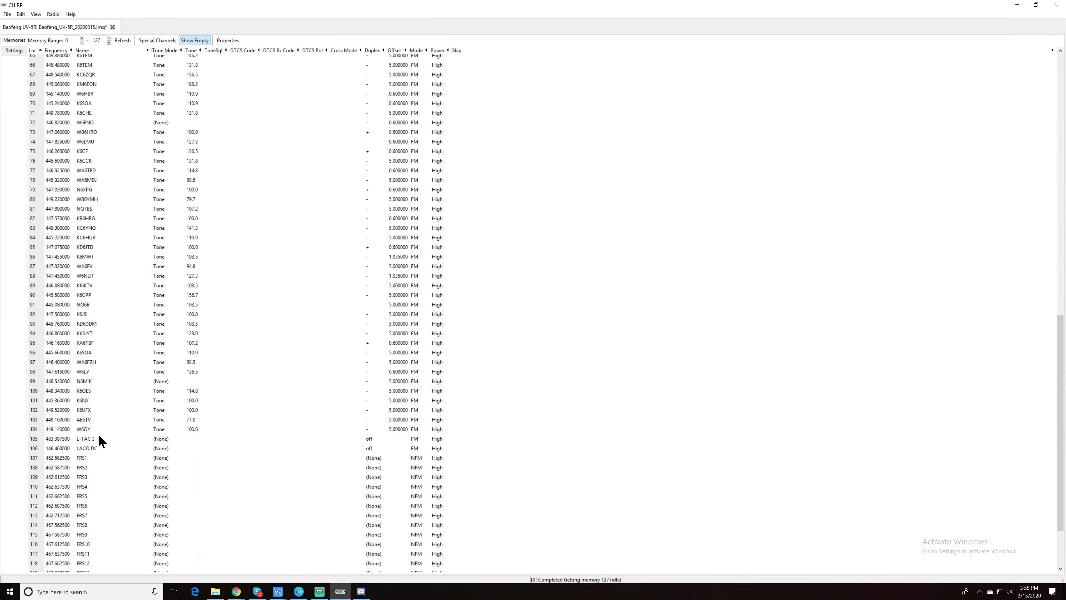
scroll(99, 435, down, 2)
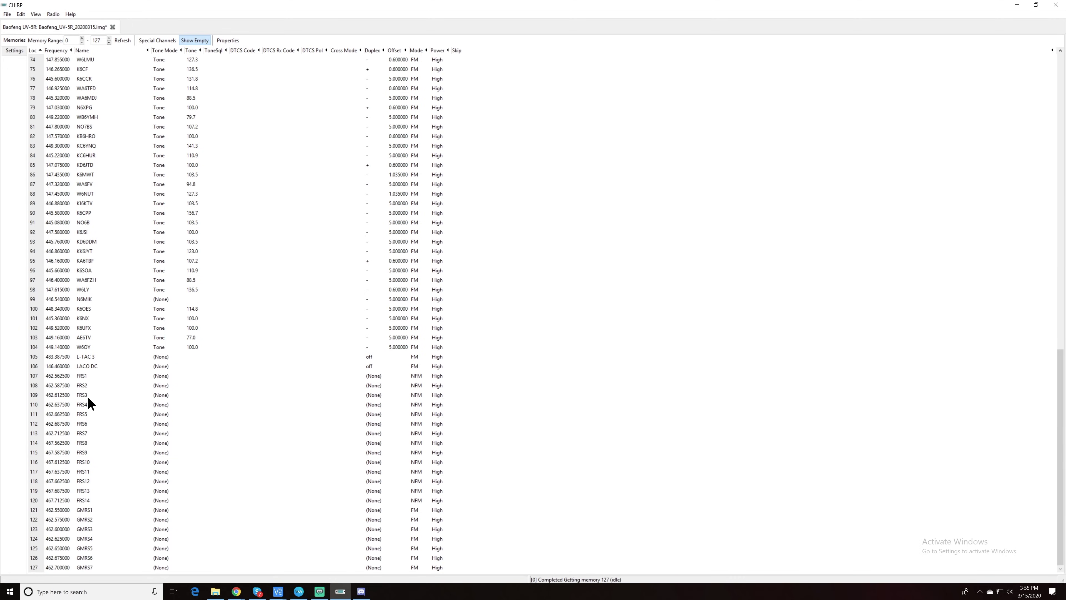
Save the channel list as Baofeng_UV-5R_20200315 in the Baofeng folder, overwriting the existing image file.
scroll(110, 435, up, 15)
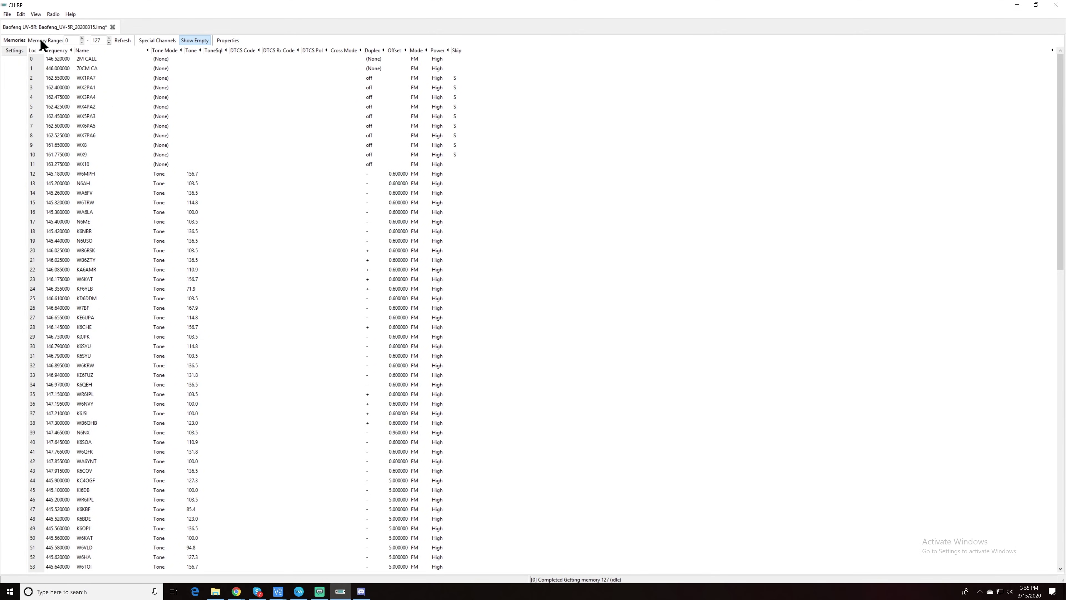
click(7, 14)
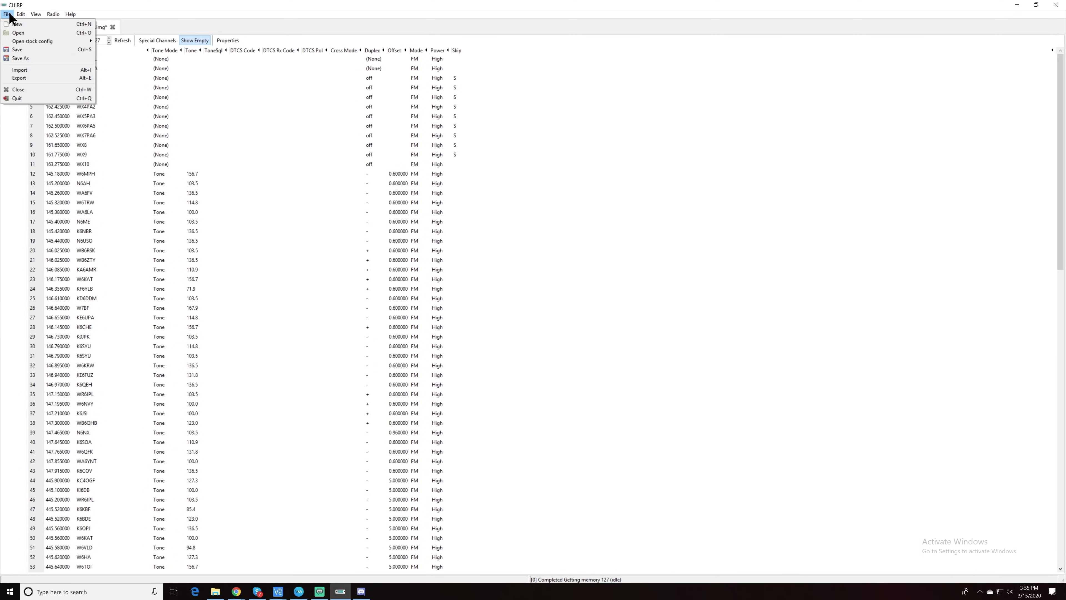
click(27, 49)
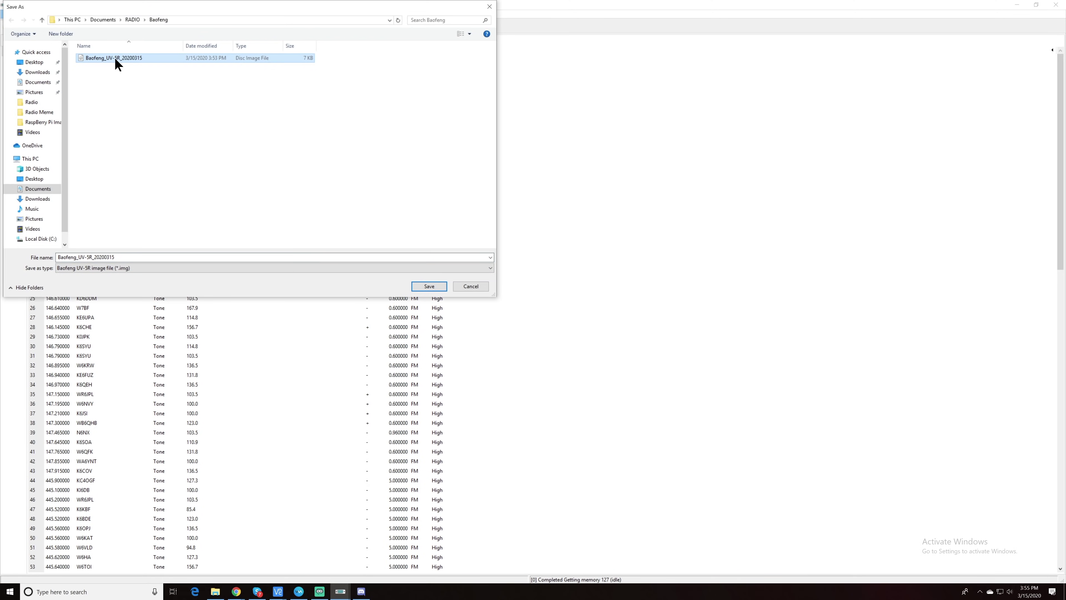
click(425, 287)
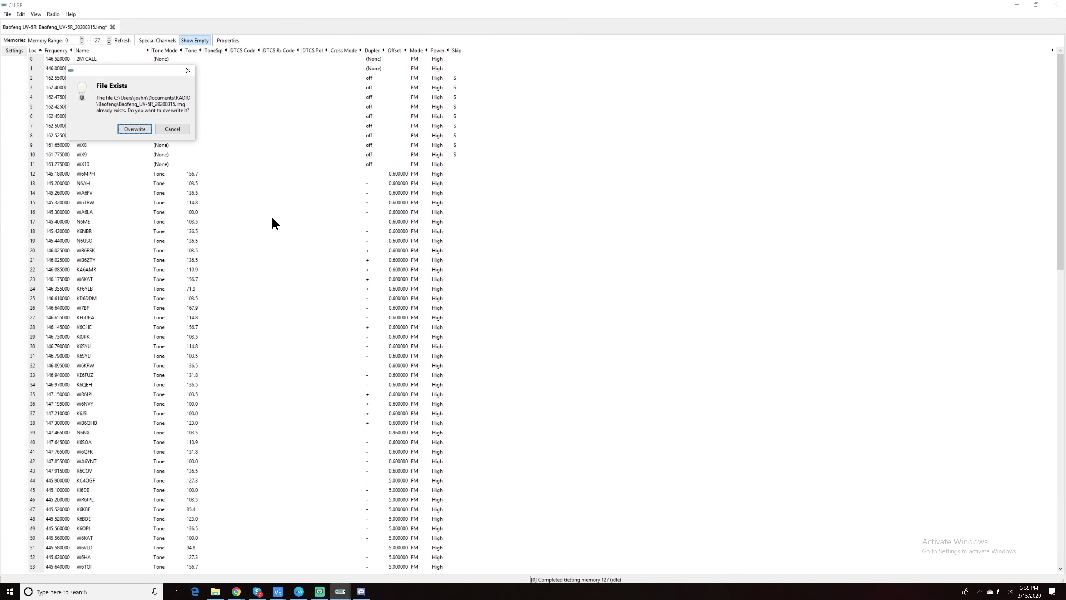
click(140, 129)
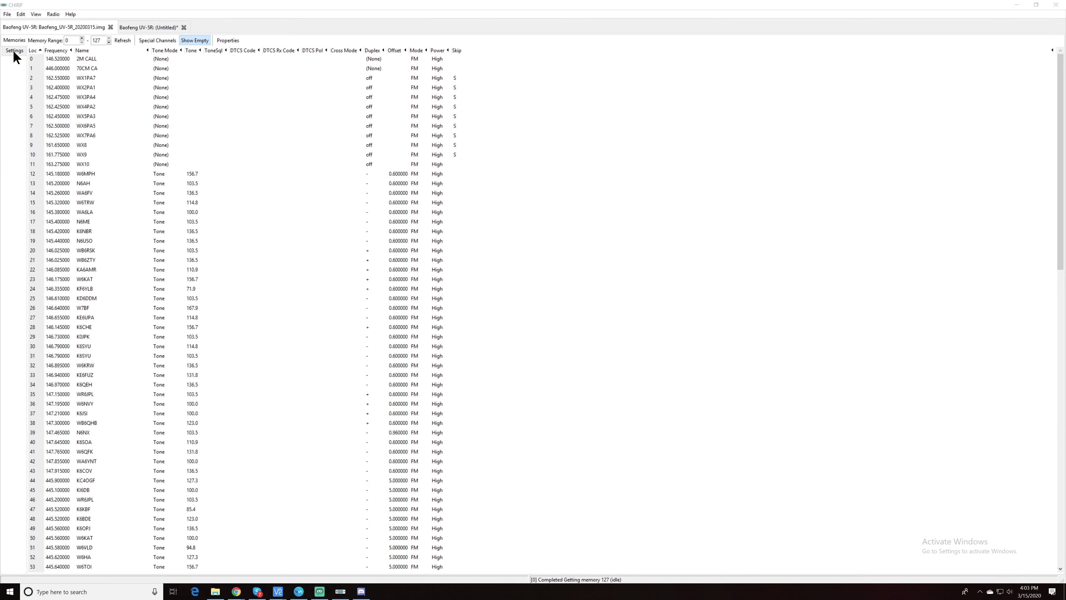
Set Display Mode (B) to Name in the radio's Basic Settings.
click(14, 52)
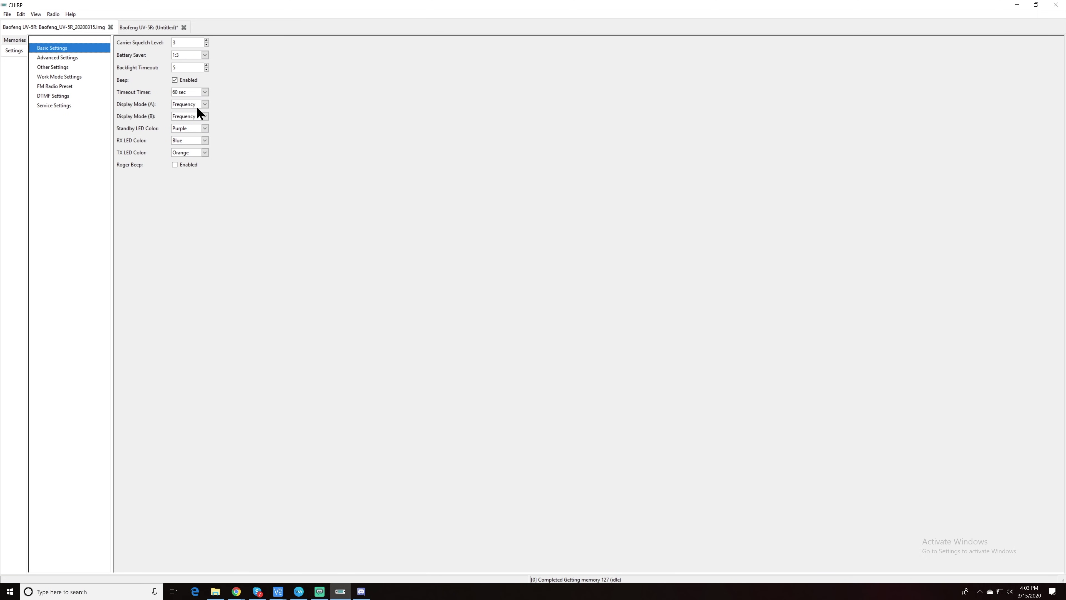
click(205, 117)
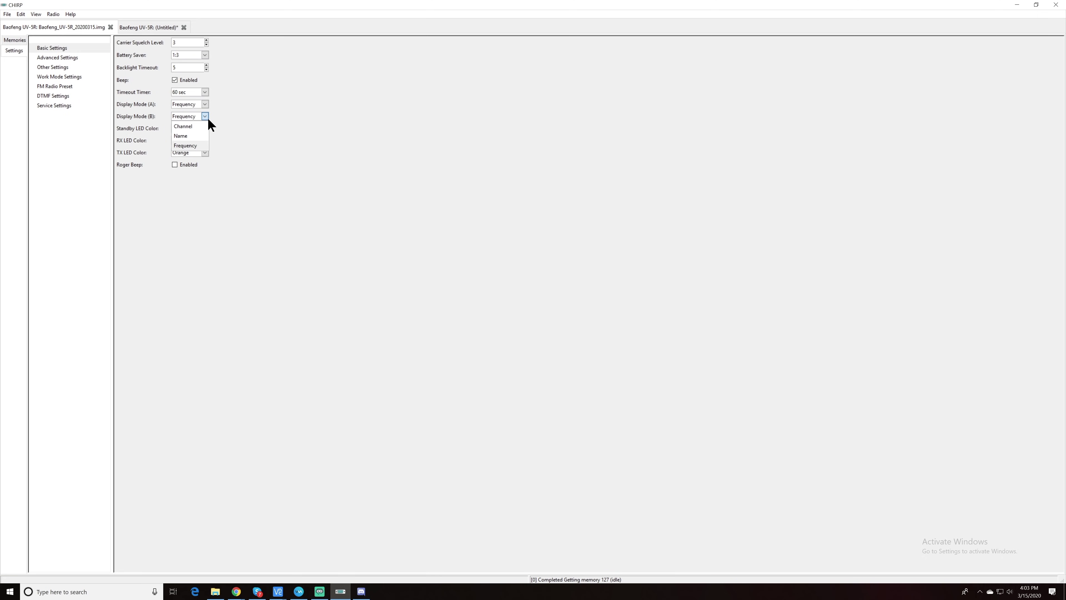
click(193, 134)
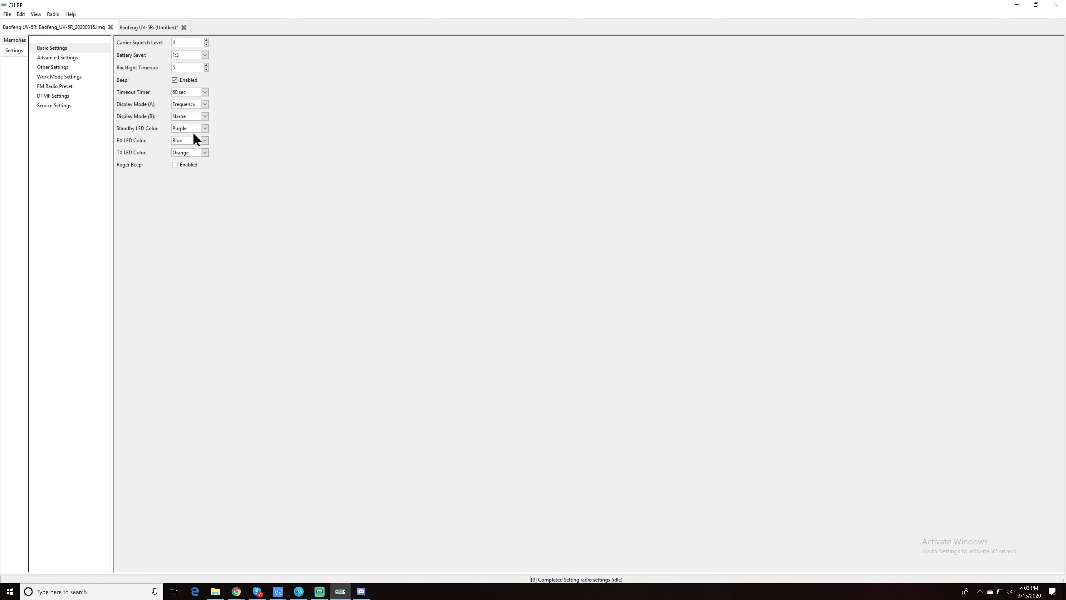
click(205, 115)
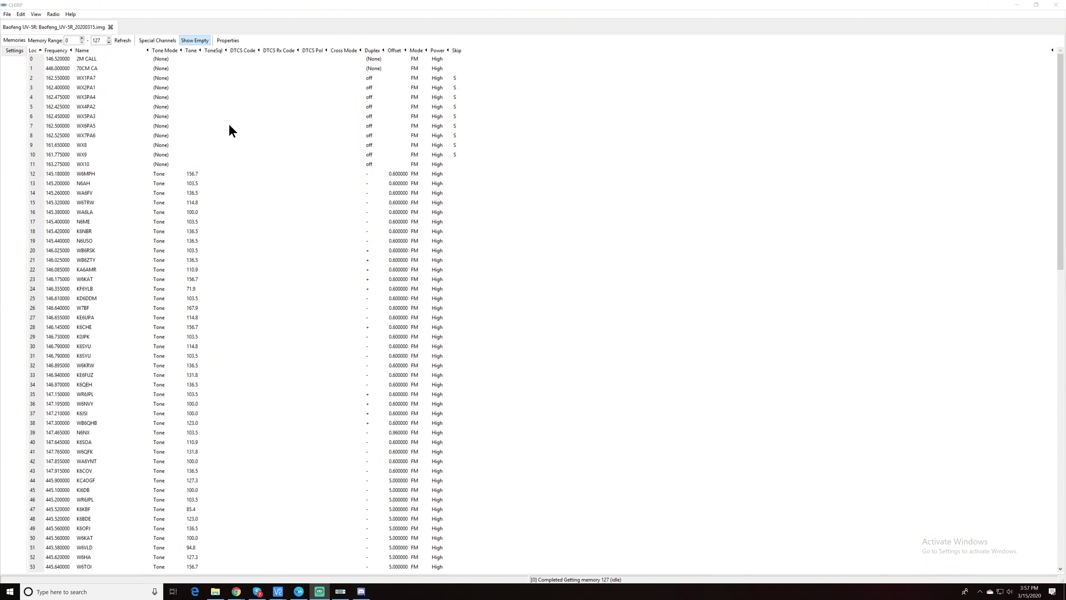
Upload the channel image to the Baofeng UV-5R through port COM19.
click(52, 14)
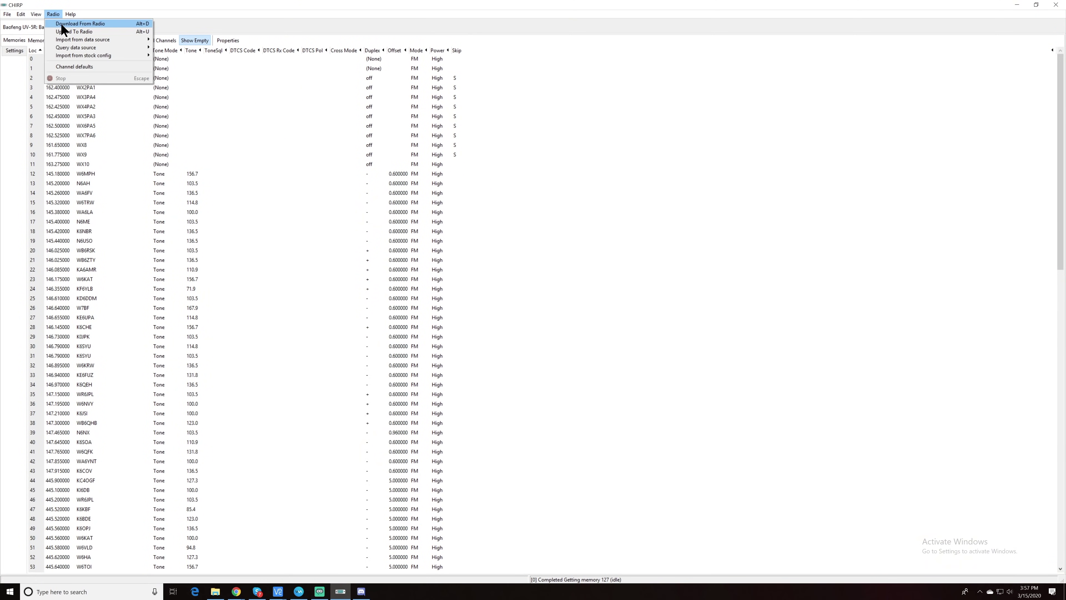
click(65, 32)
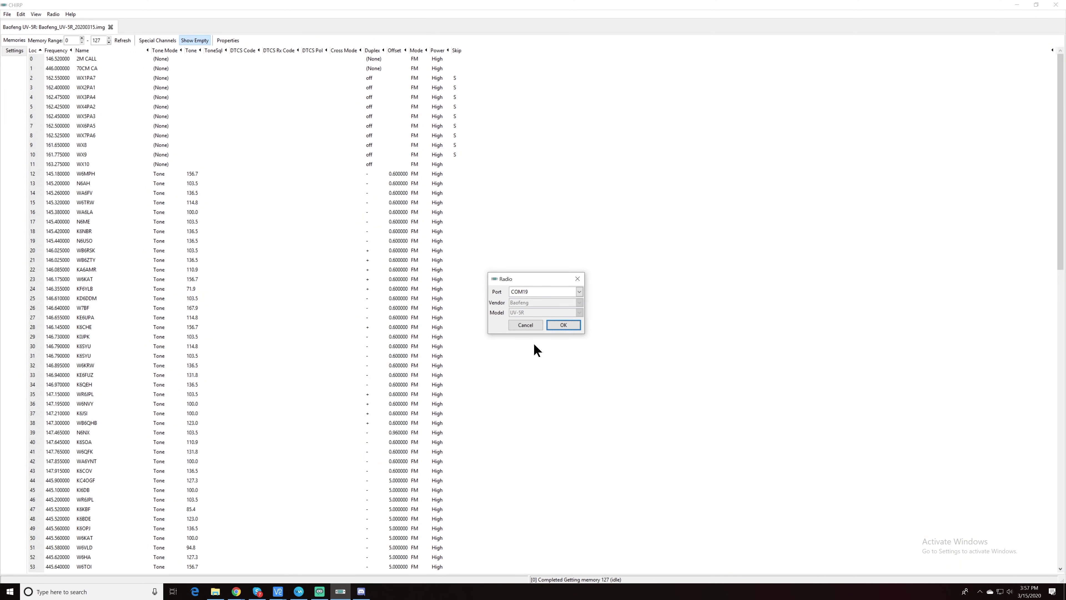
click(552, 326)
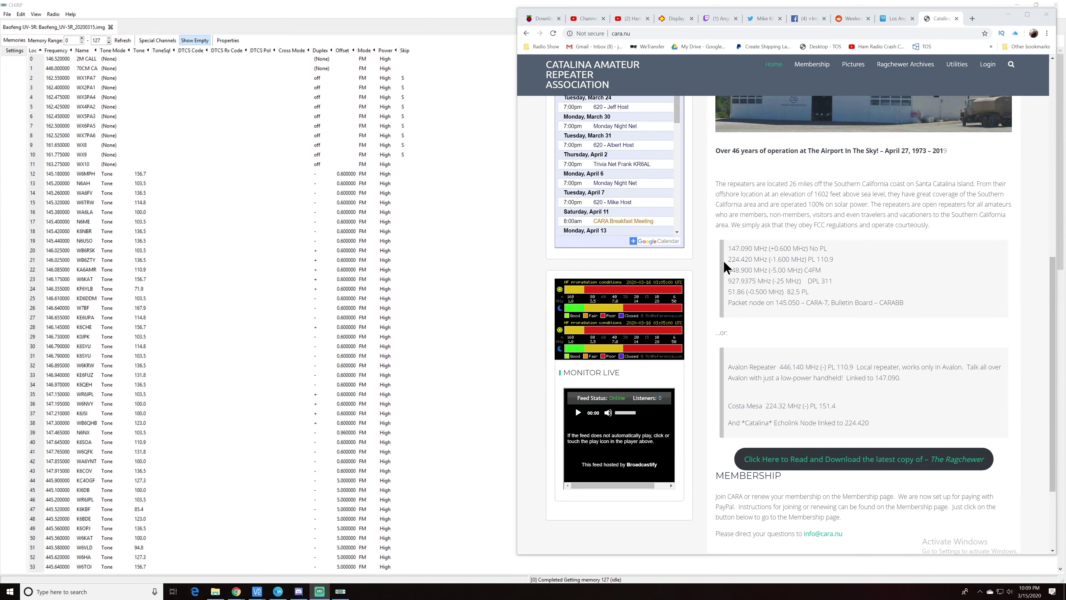
Examine the repeater listing on the Catalina Amateur Repeater Association page in the browser and highlight the 147.090 frequency.
scroll(731, 248, up, 10)
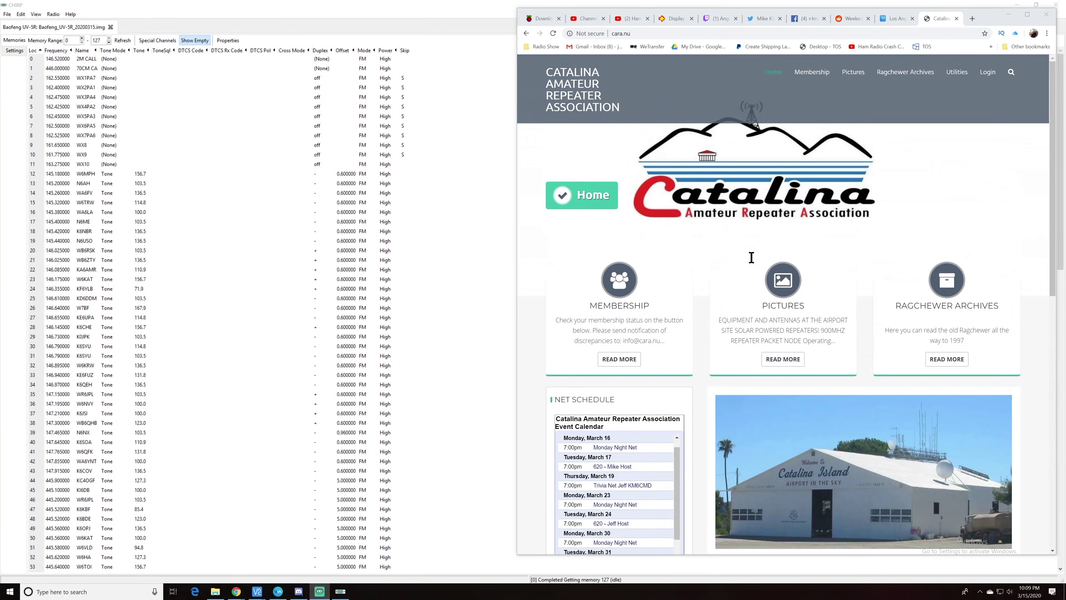
scroll(804, 243, down, 6)
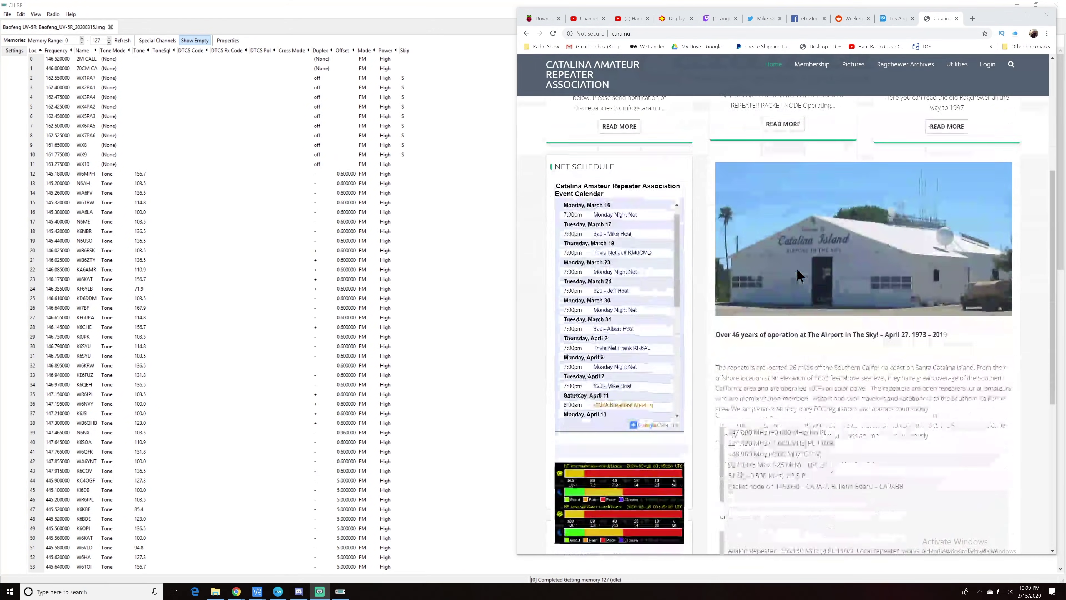
scroll(787, 291, down, 1)
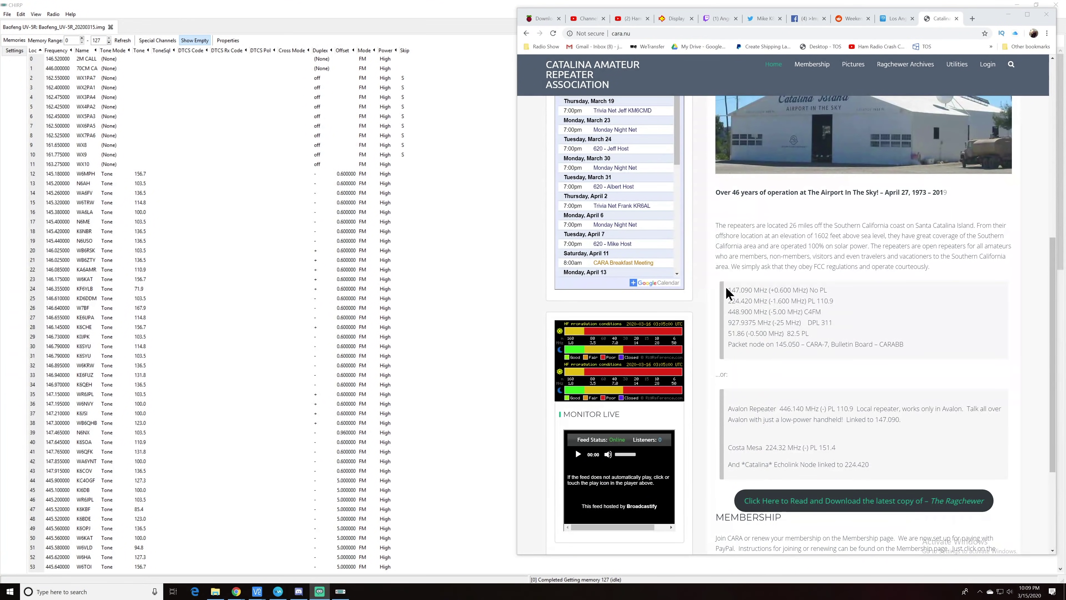
drag(728, 290, 754, 290)
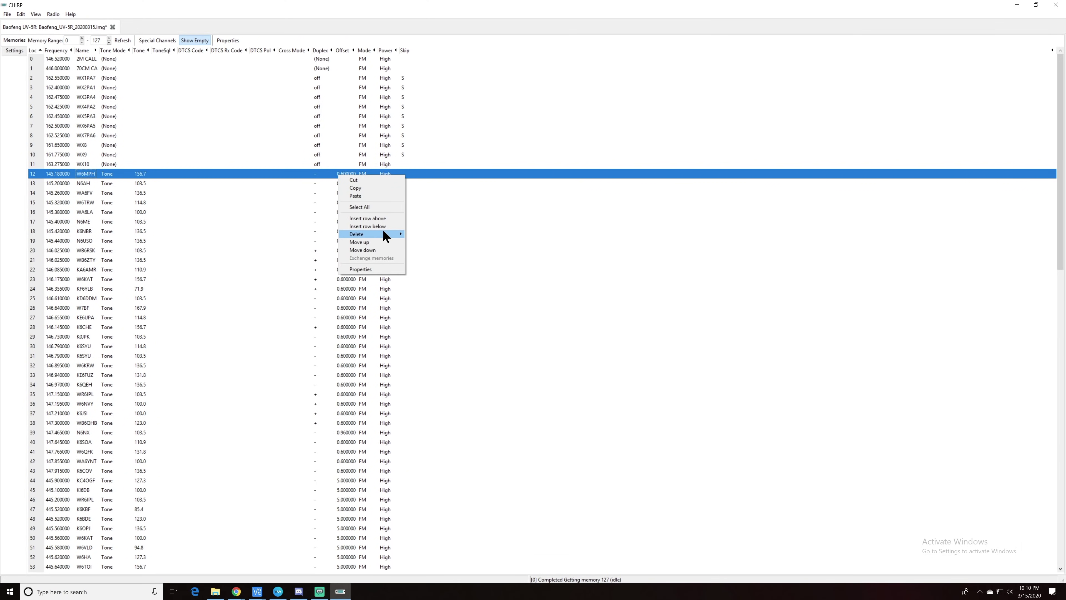
Try to insert a row above location 12 and delete only the memory at that location, without shifting the others.
click(384, 219)
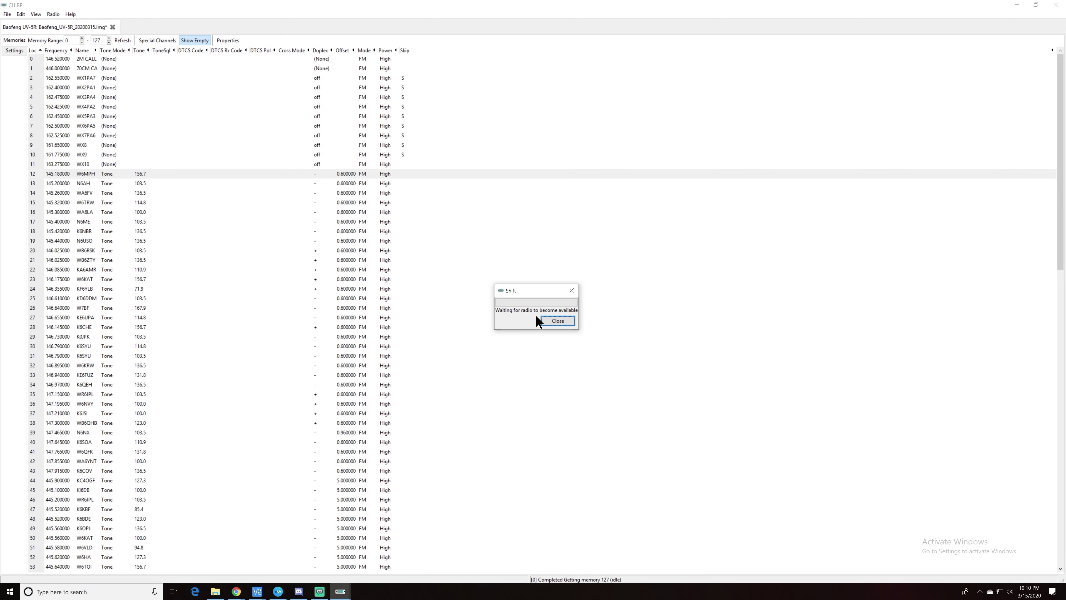
click(550, 320)
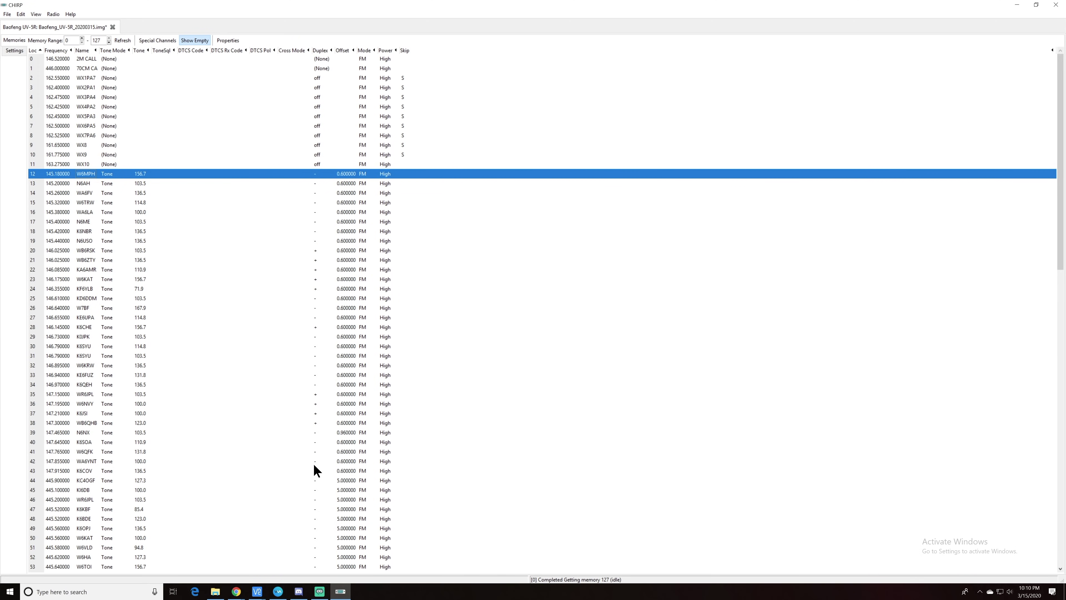
right_click(166, 172)
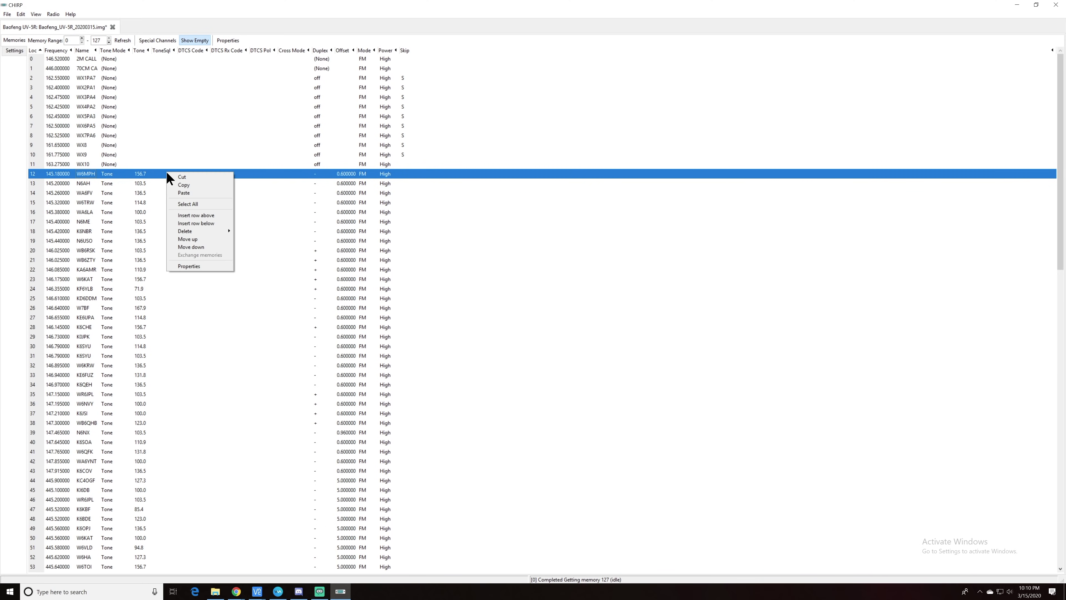
mouse_move(212, 234)
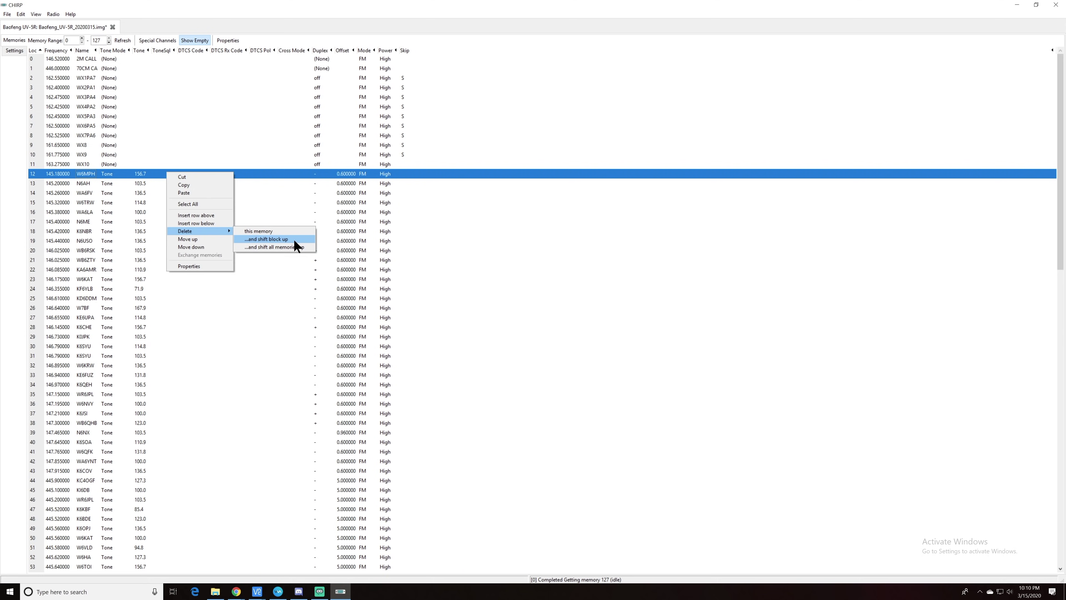
click(279, 229)
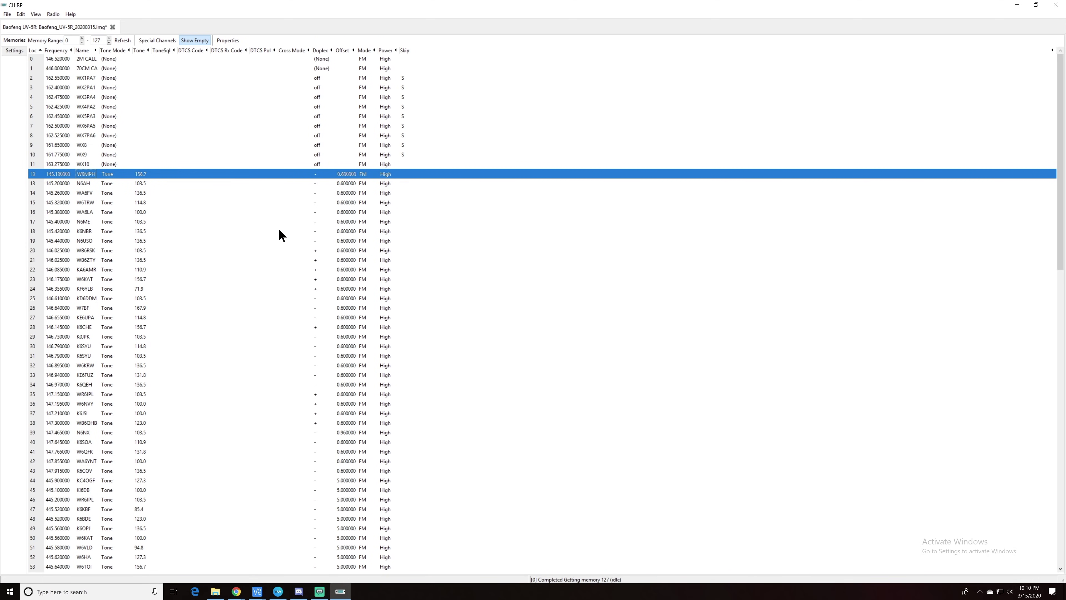
Try to enter 147.090 as the frequency at location 12 and recheck that repeater's offset on the Catalina repeater page.
click(63, 175)
text(1)
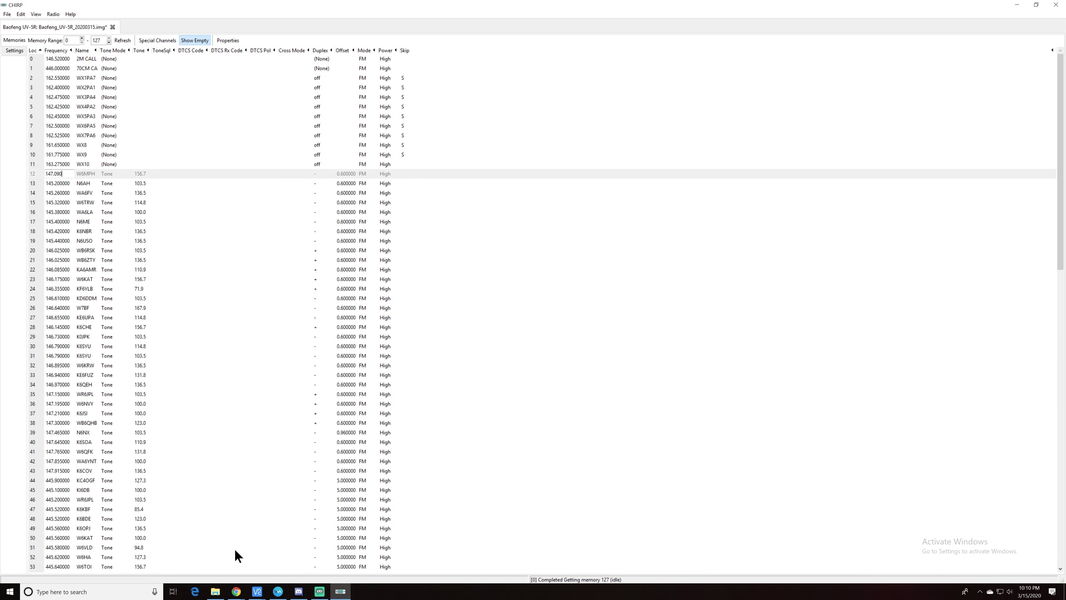
mouse_move(236, 591)
click(317, 564)
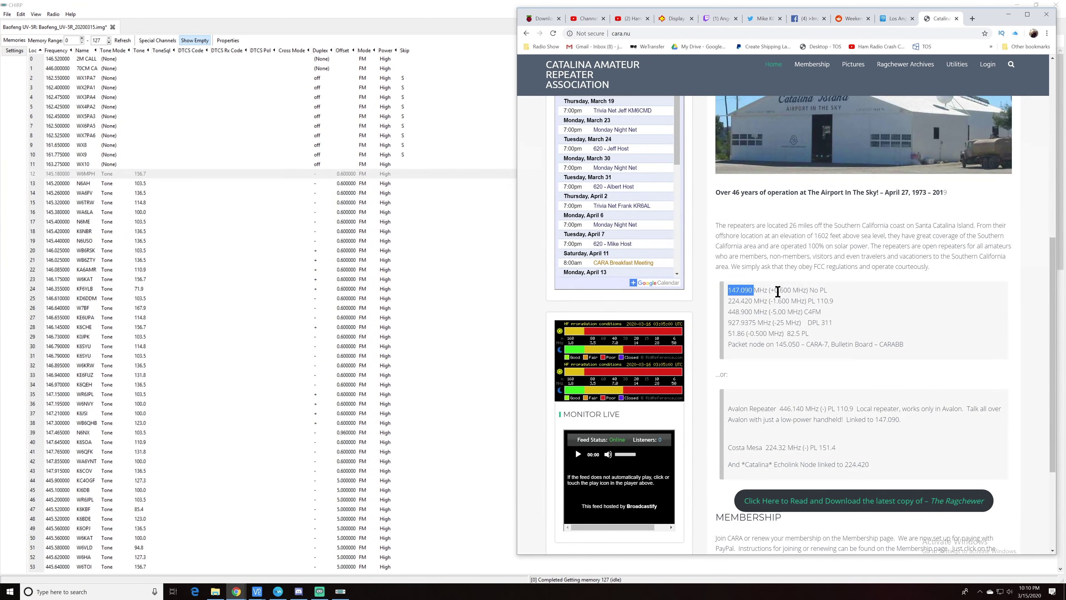
click(459, 288)
Set Duplex to + for the memory at location 12.
click(316, 173)
click(316, 173)
click(331, 174)
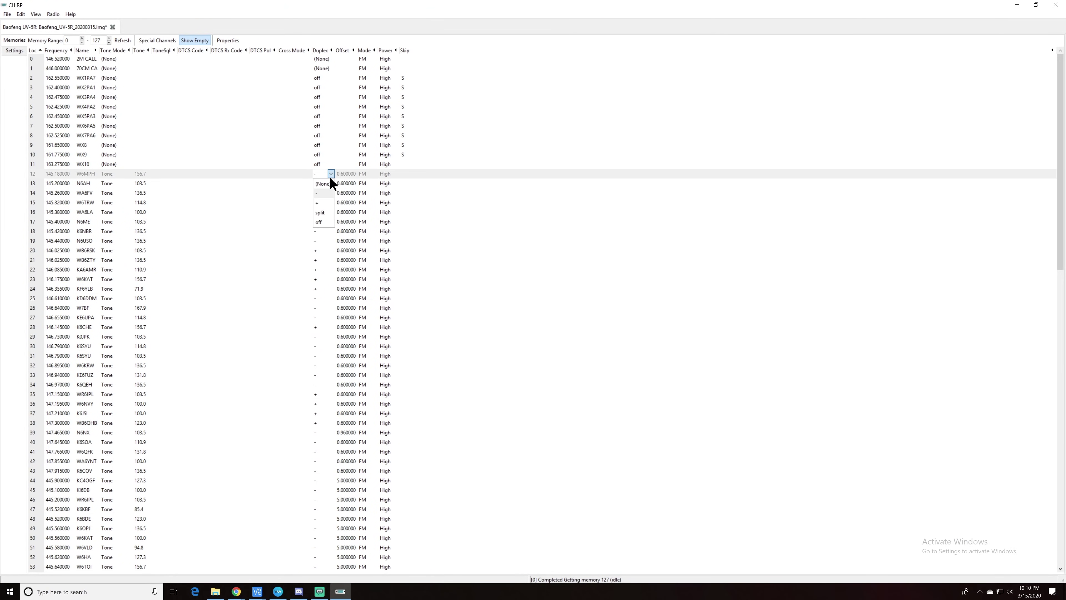
click(320, 203)
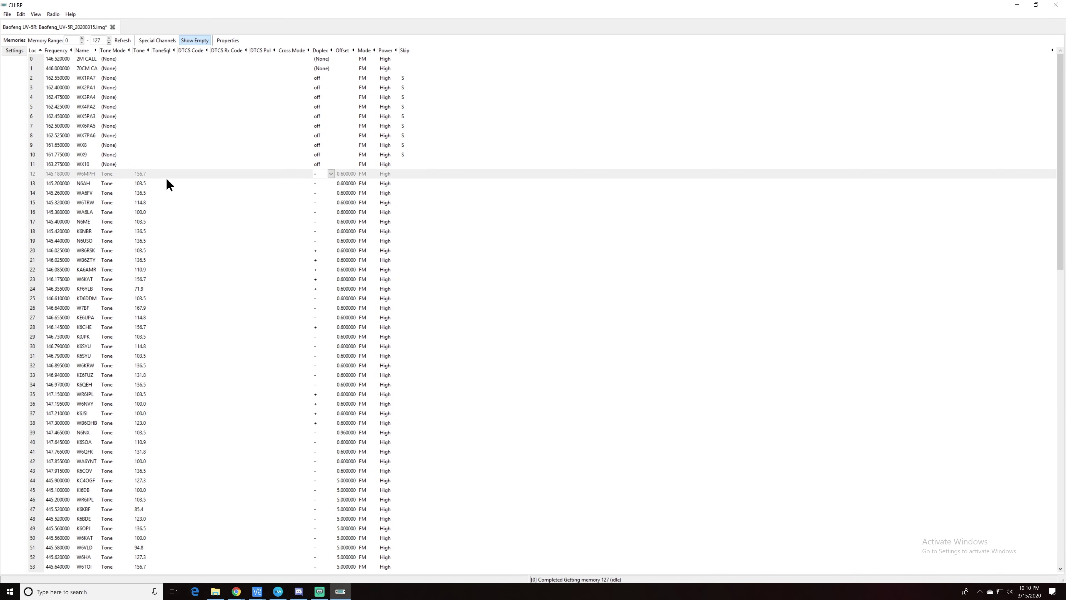
Set Tone Mode to (None) for the memory at location 12.
click(116, 174)
click(116, 174)
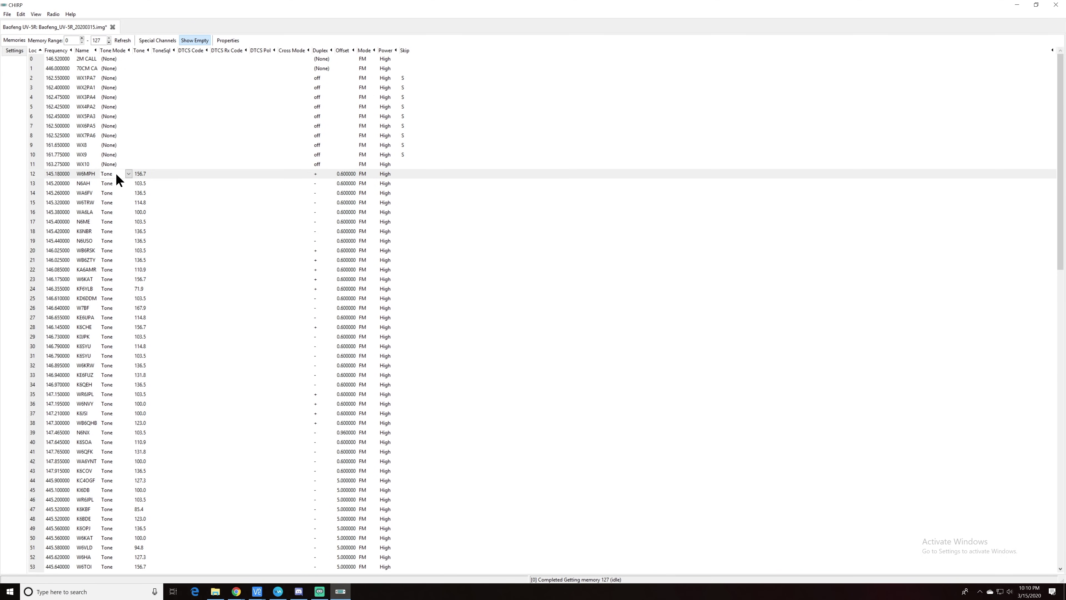
click(139, 174)
click(147, 173)
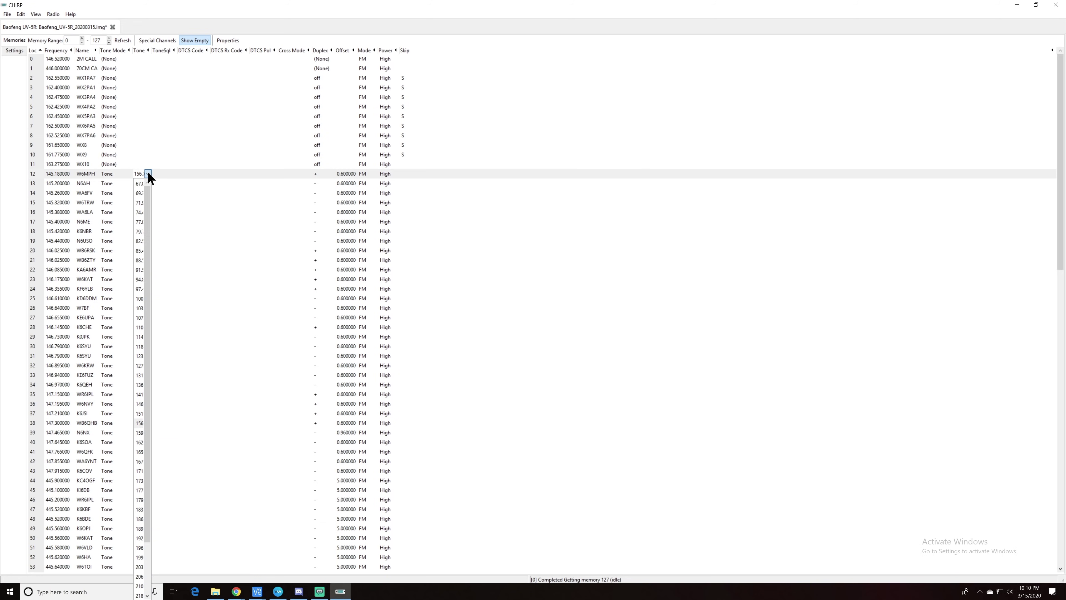
click(148, 173)
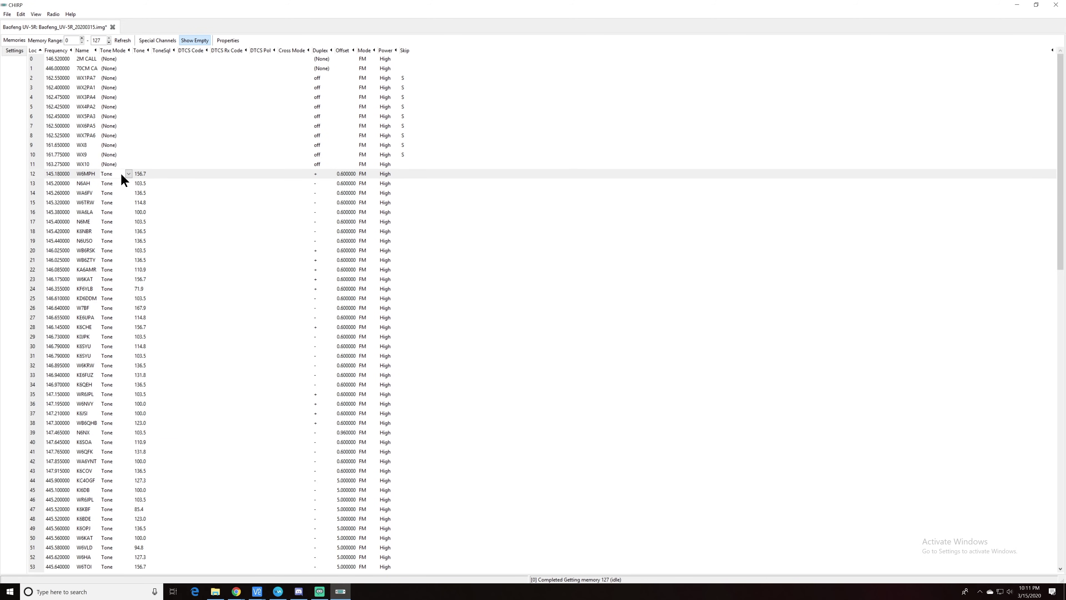
click(128, 173)
click(110, 184)
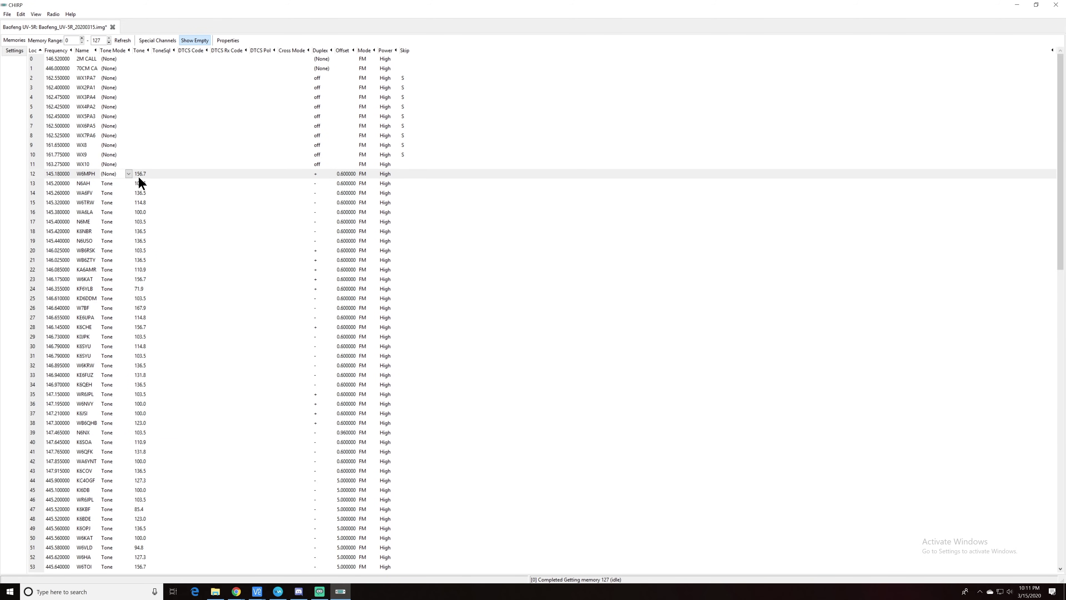